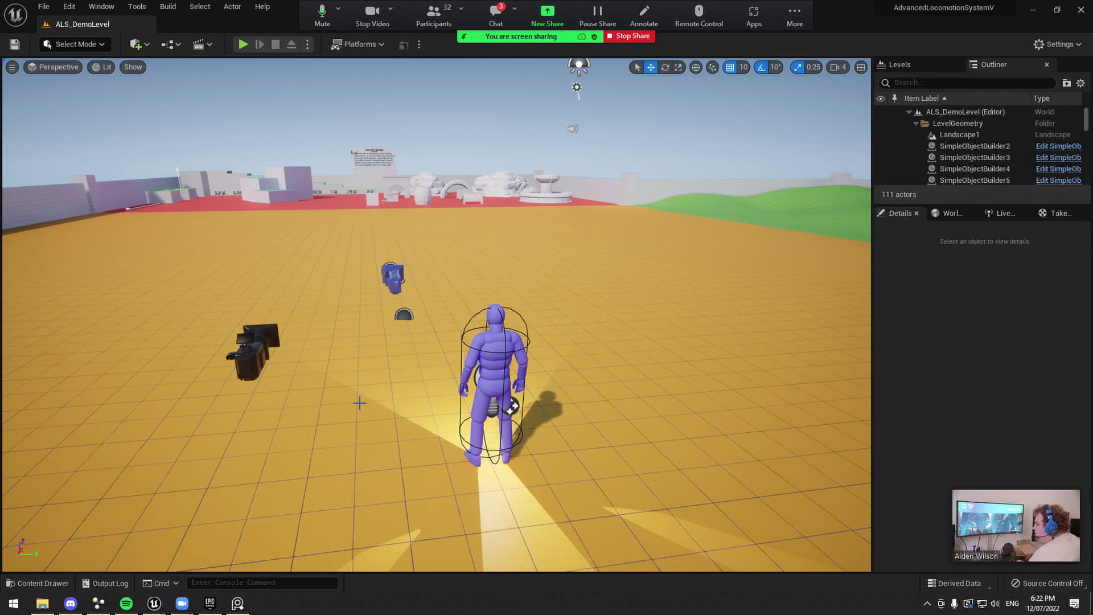
Switch to the Epic Games Launcher to view the Advanced Locomotion System V4 marketplace page, then return to Unreal Editor
left_click(210, 603)
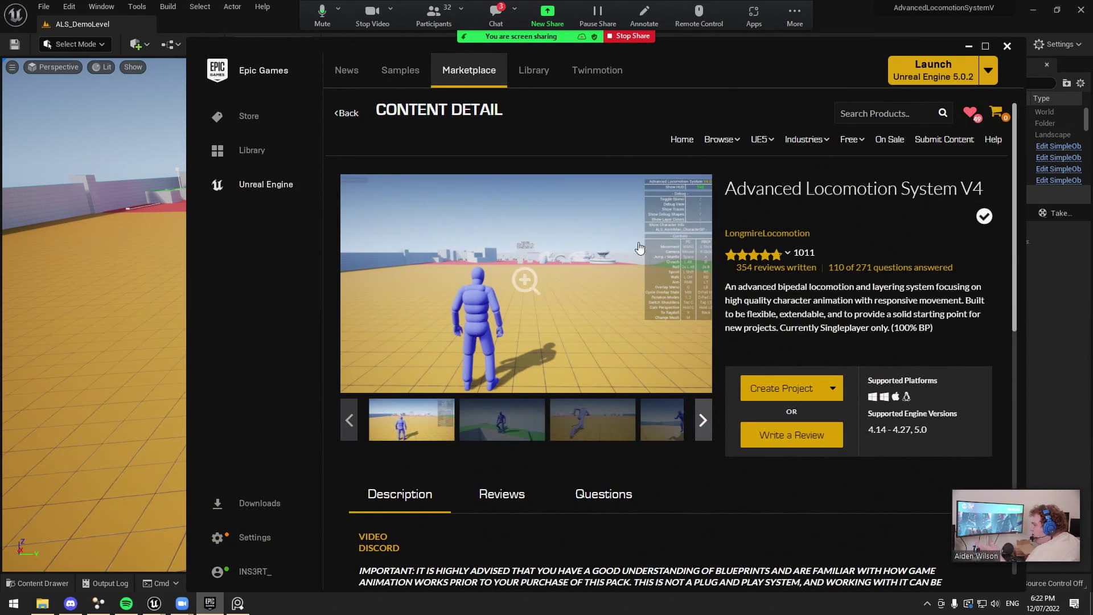
left_click(969, 47)
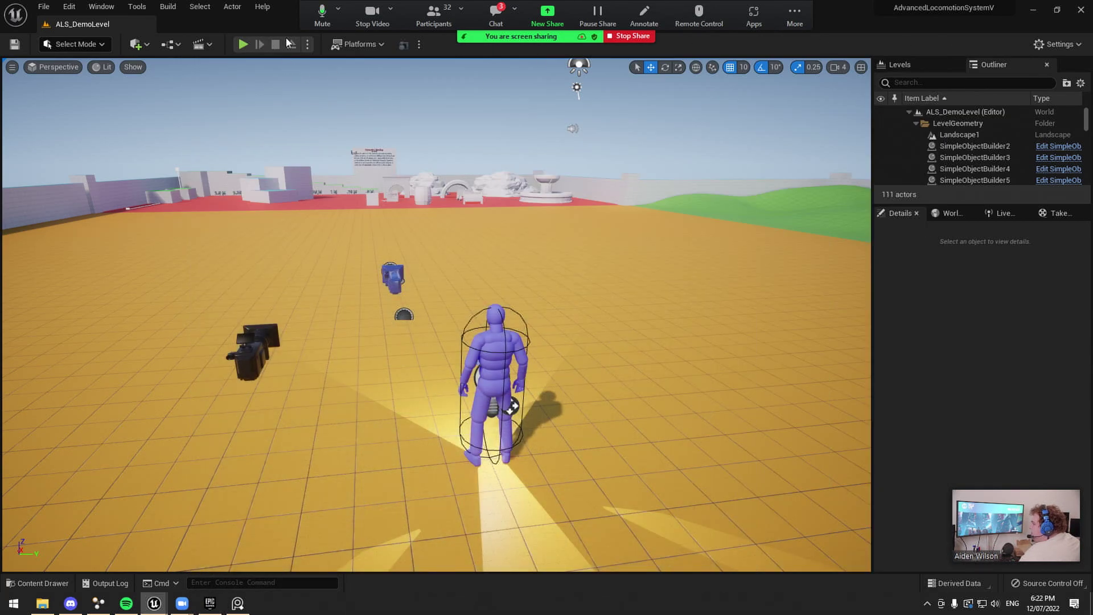
Play-test the demo level by sprinting to the red area, mantling onto a block and toggling ragdoll, then end the session
left_click(245, 40)
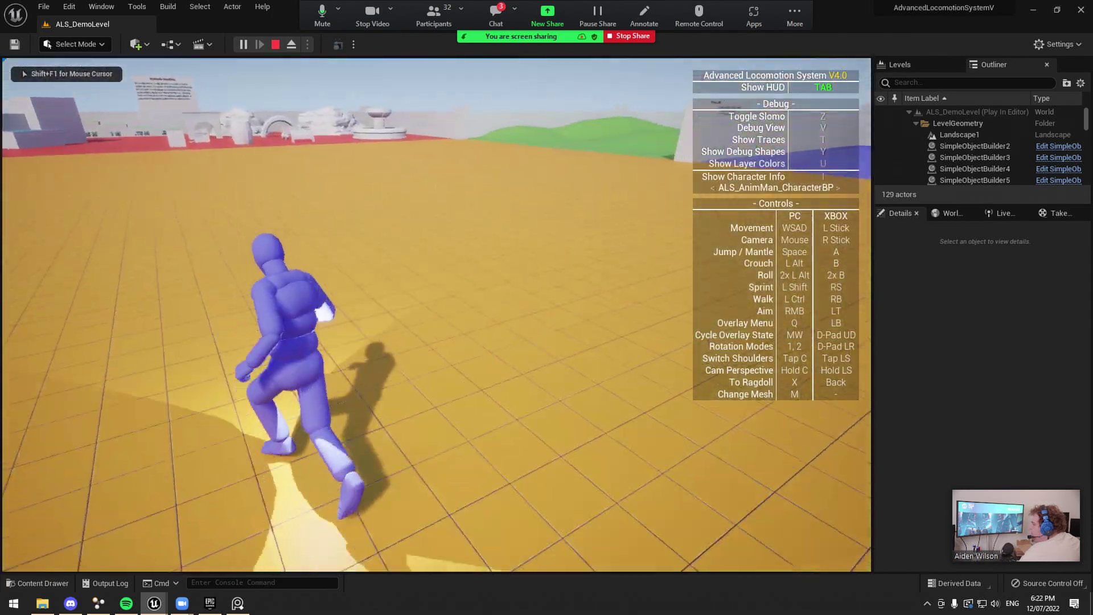
key("w")
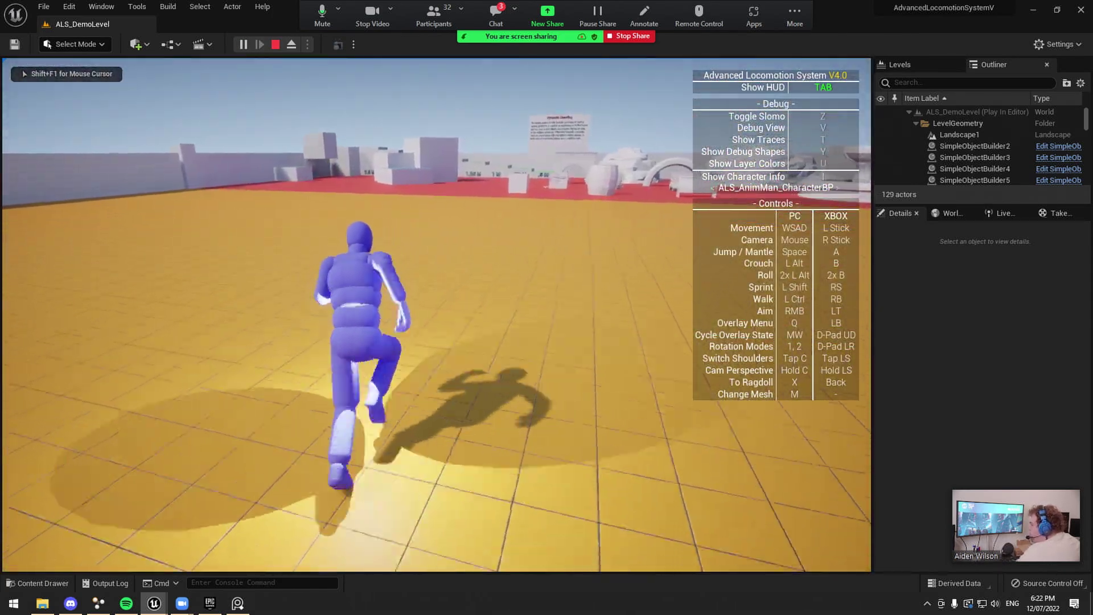
key("w")
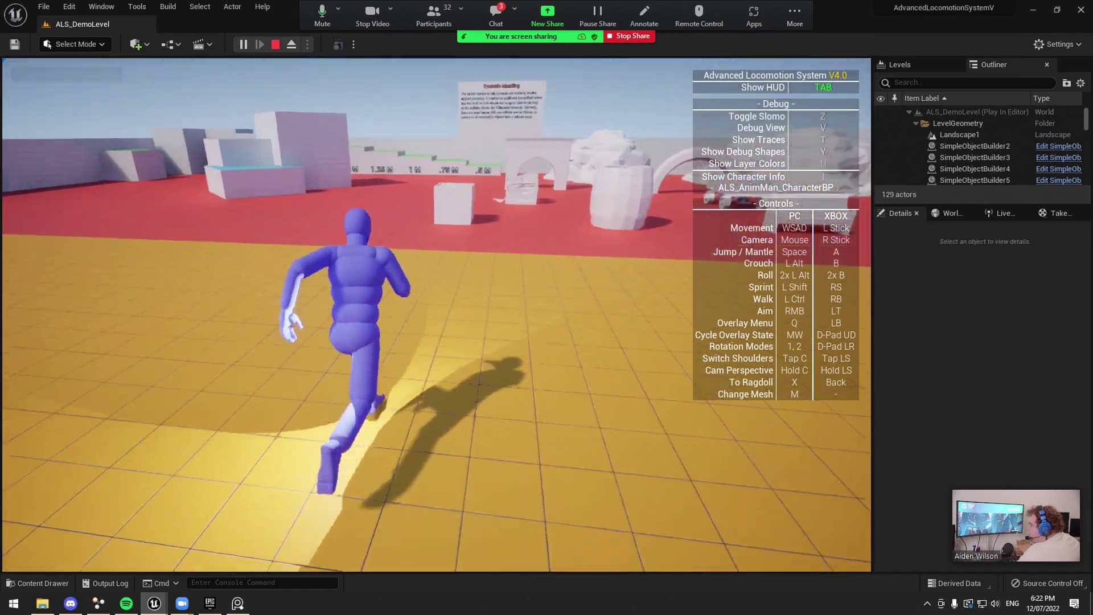
key("w")
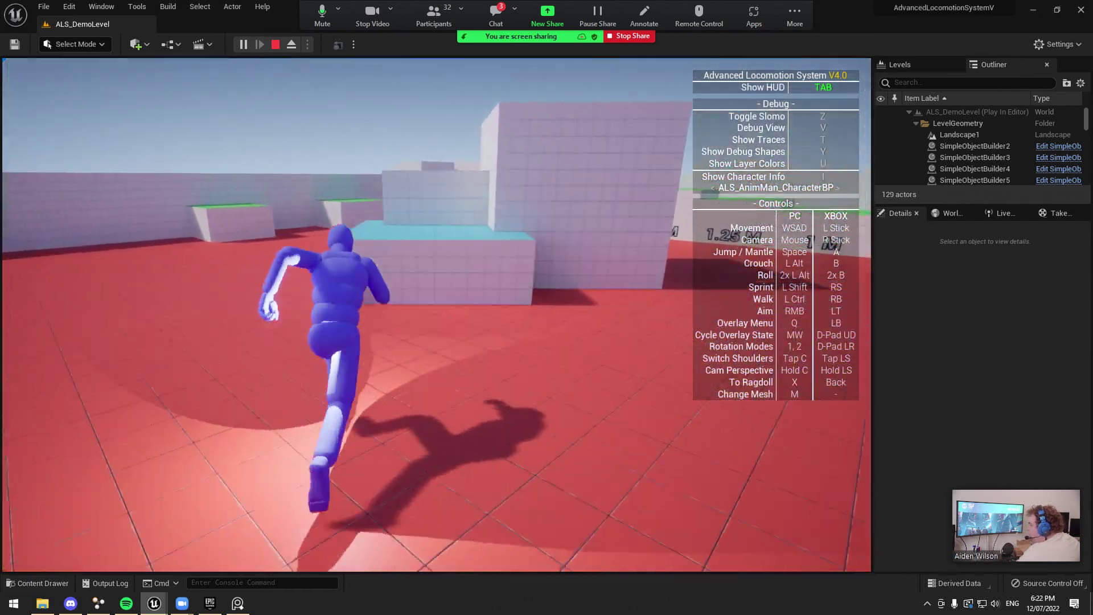
key("w")
key("space")
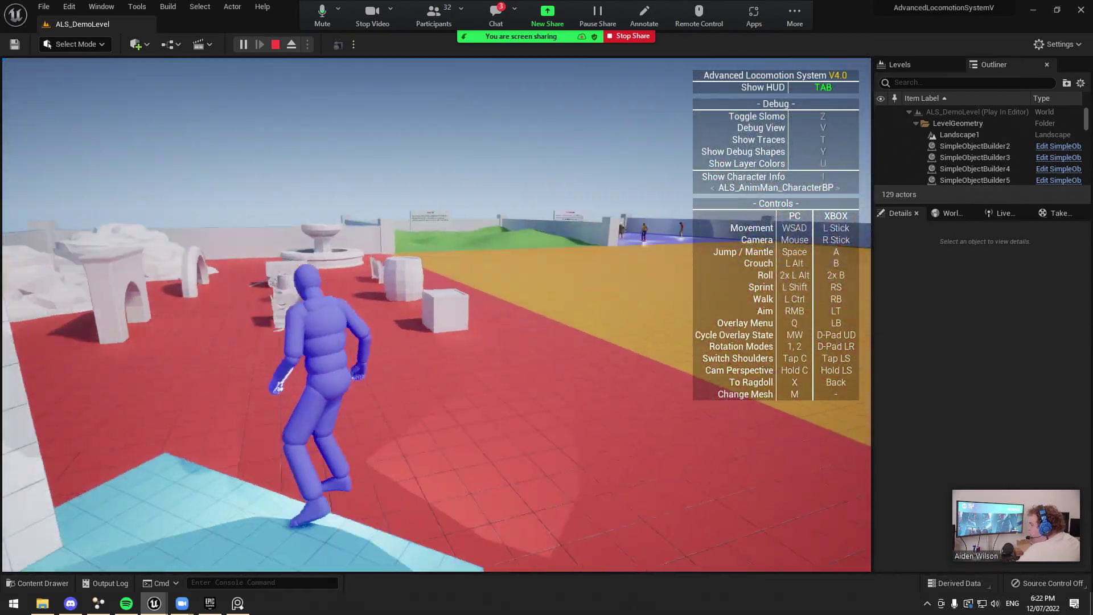
key("w")
key("x")
key("x")
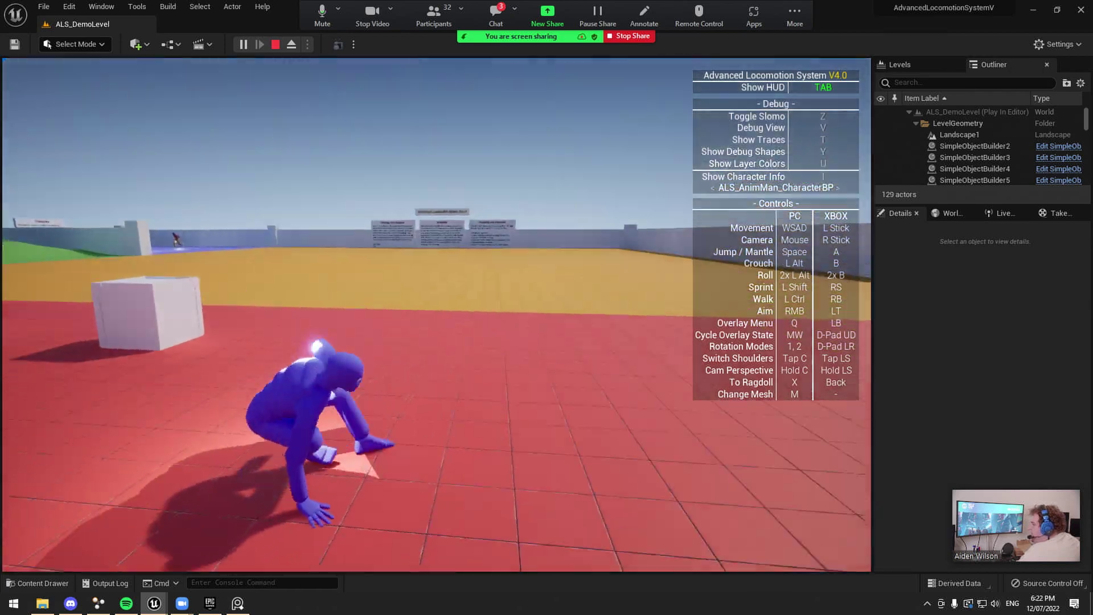
key("w")
key("Escape")
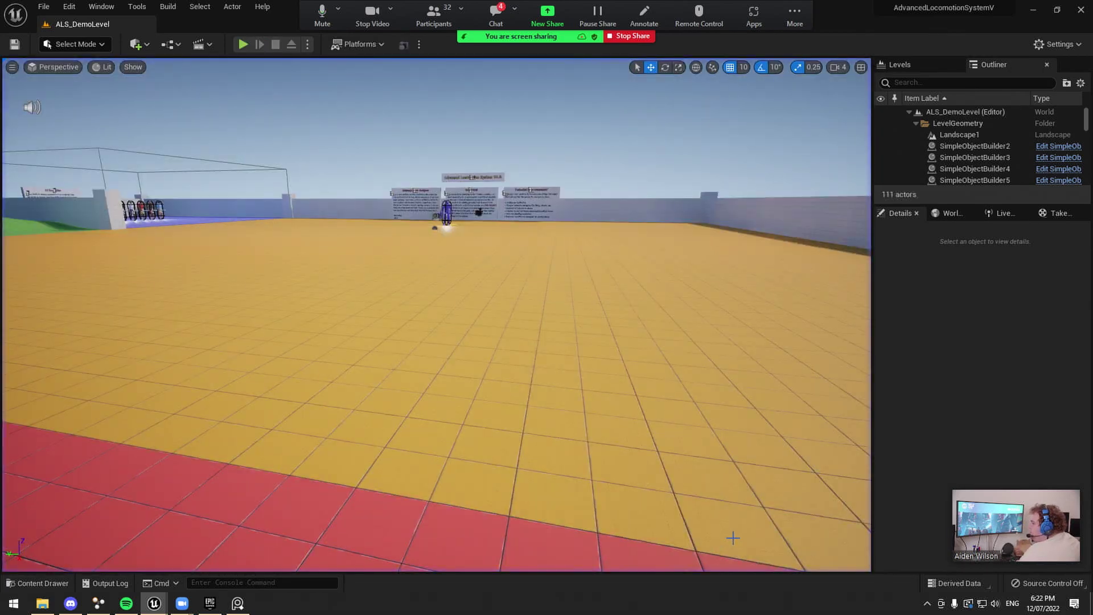
Select the BP_Camera actor in the demo level and inspect the Live Link source and subject that drive it
right_click_drag(546, 424, 524, 414)
key("w")
key("e")
key("d")
left_click(455, 359)
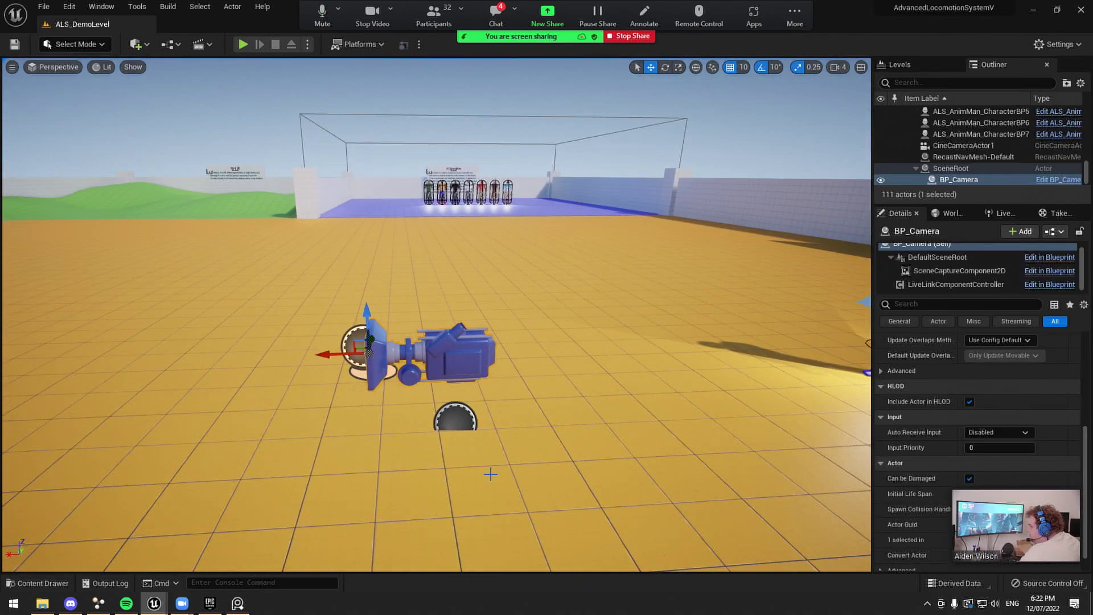
key("w")
right_click_drag(444, 434, 362, 421)
key("d")
key("q")
key("e")
left_click(1004, 214)
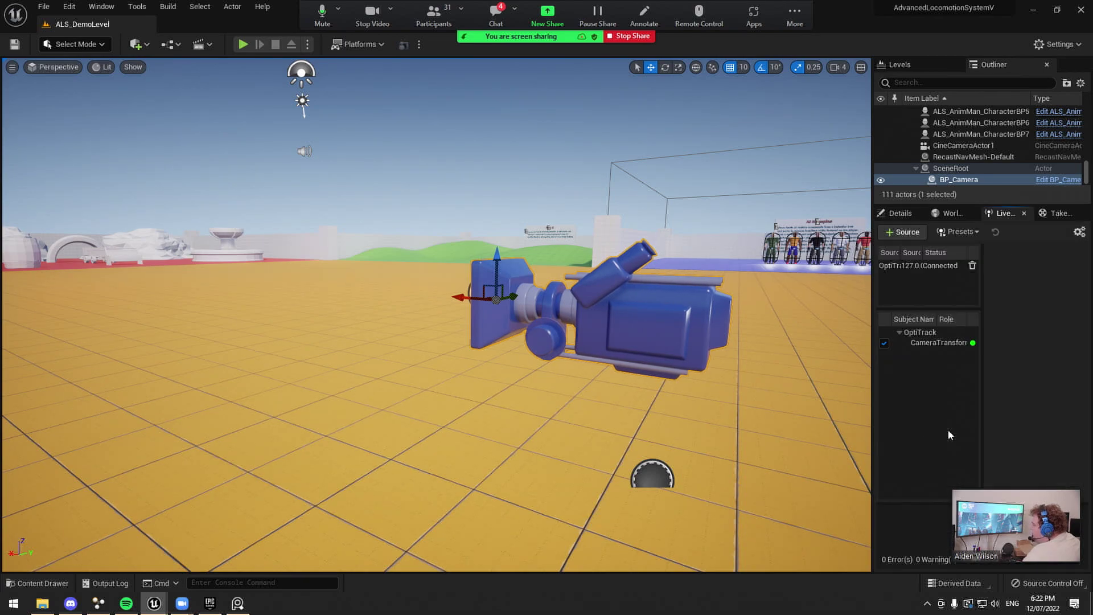
left_click(897, 213)
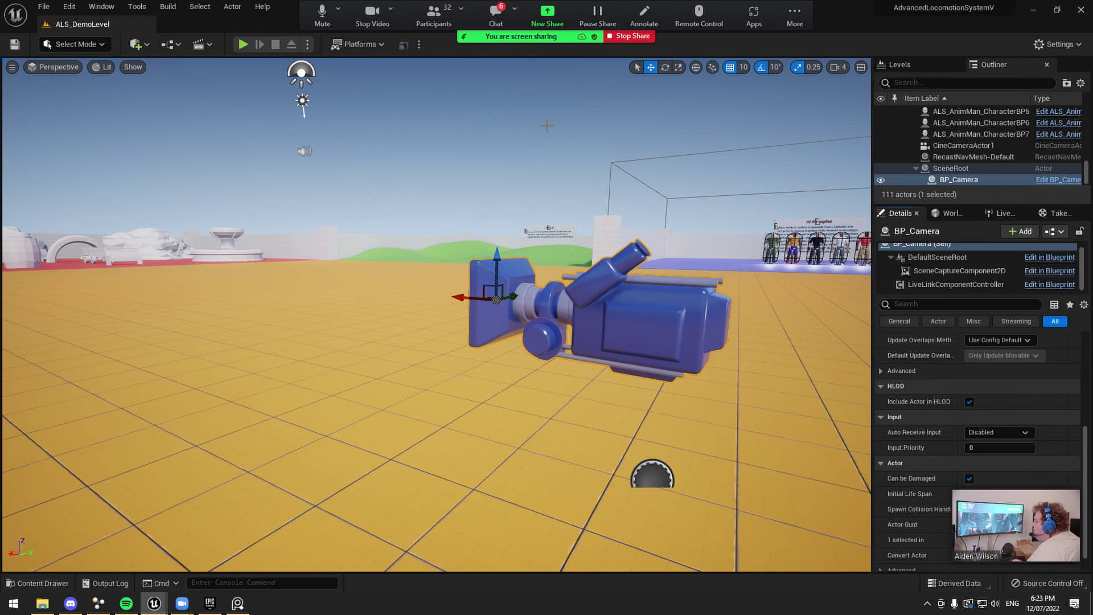
Open the Demonstration level from the Content/Cave/Maps folder
right_click_drag(360, 381, 212, 487)
key("d")
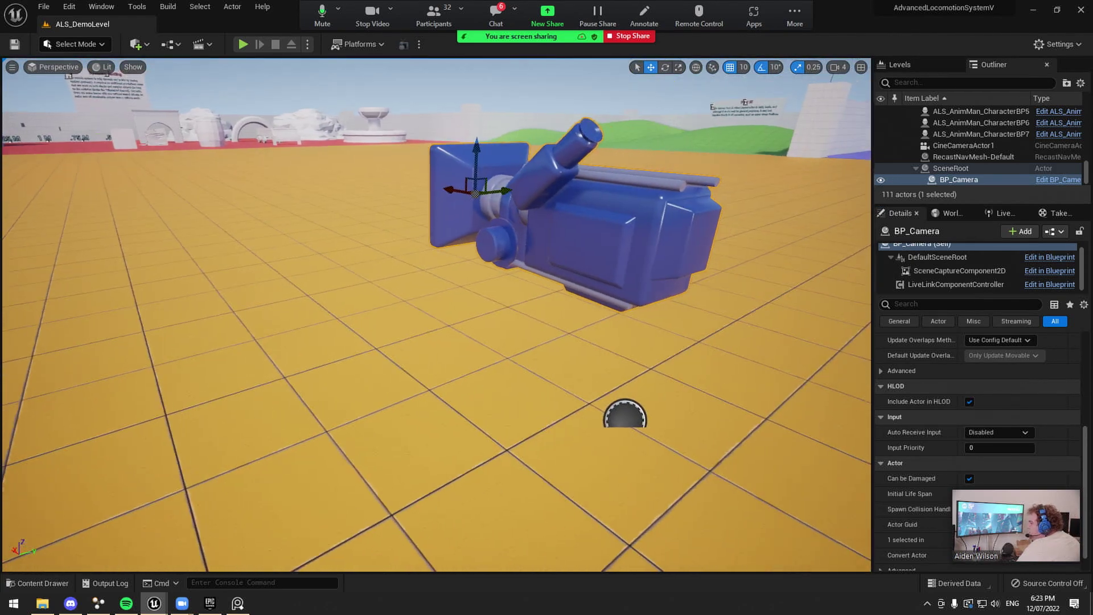
key("ctrl+space")
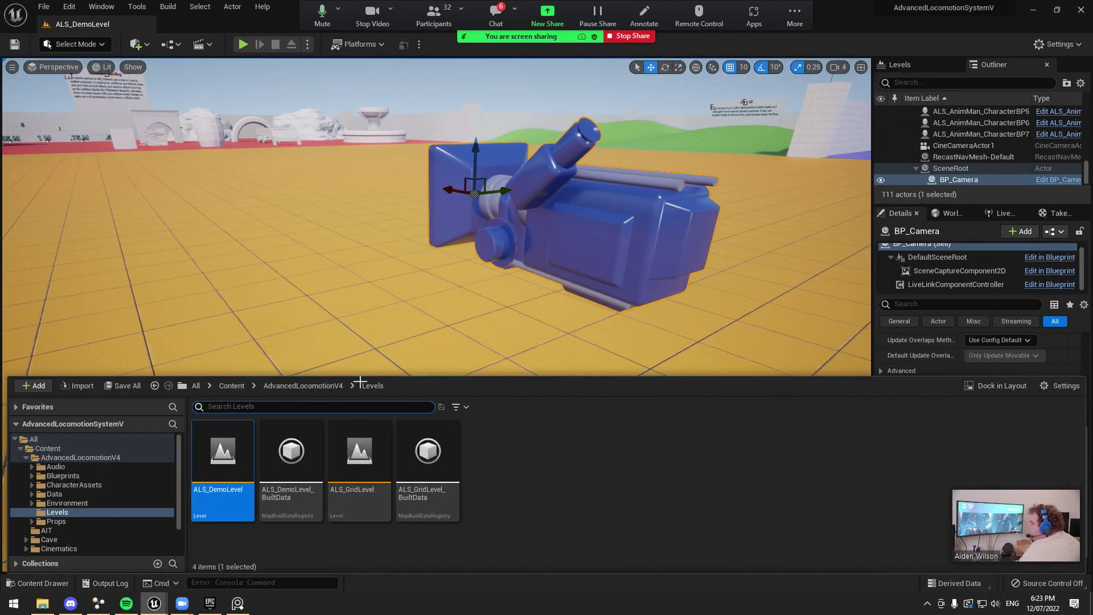
left_click(231, 385)
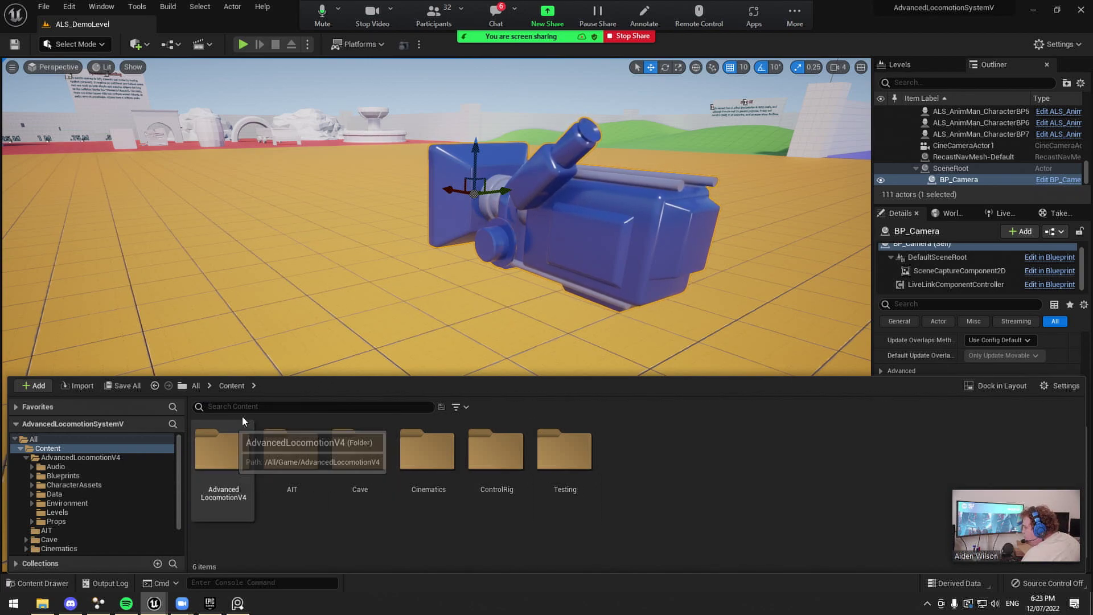
double_click(386, 495)
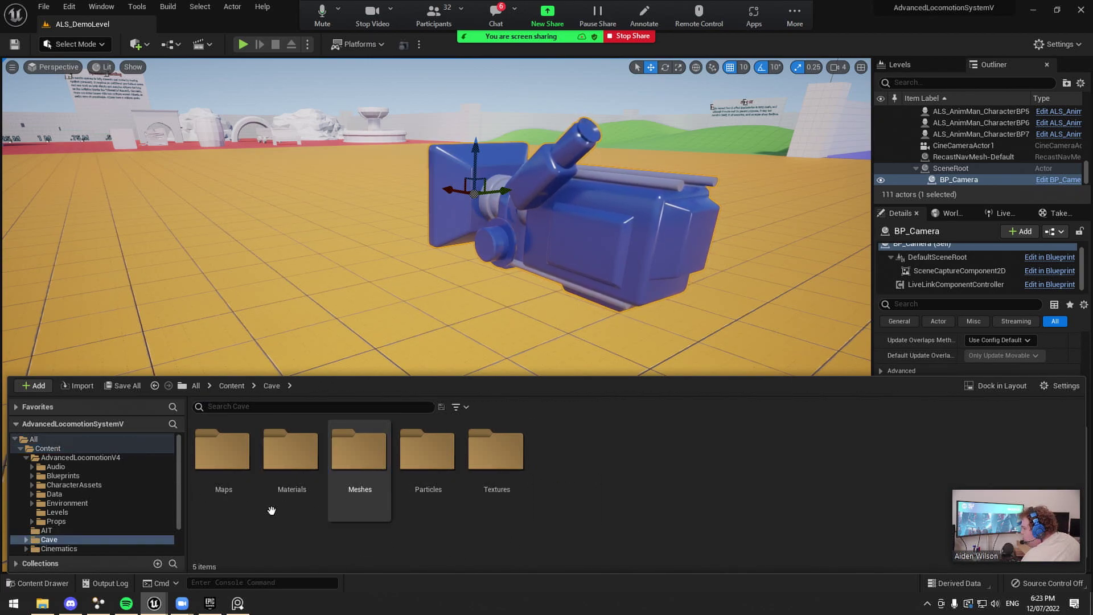
left_click(220, 495)
double_click(220, 495)
left_click(228, 495)
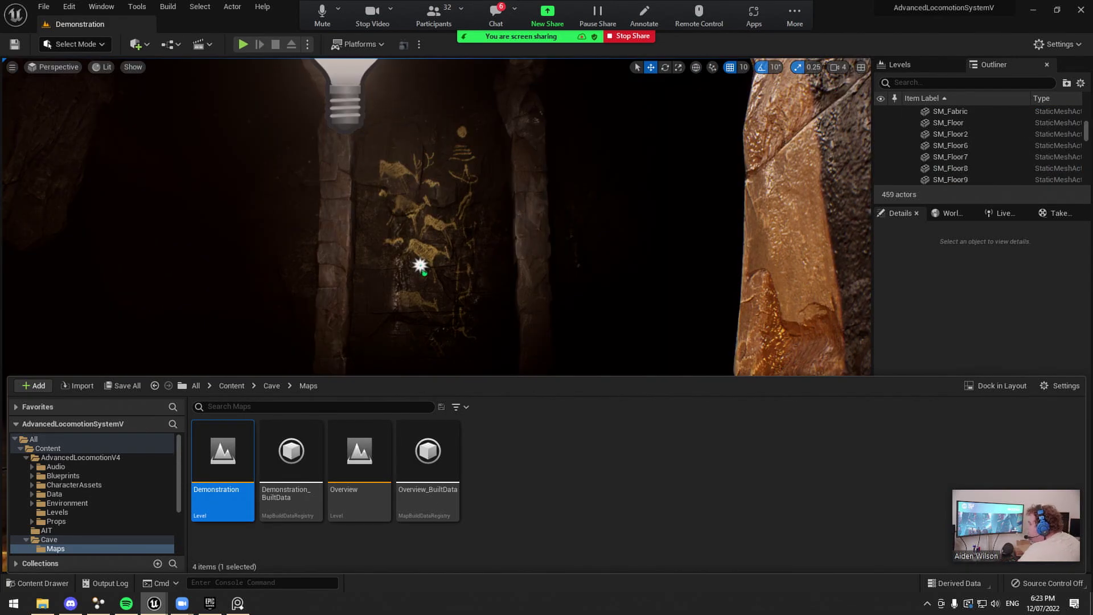
Start playing the cave level from the character's area and test running and jumping between the pillars
mouse_move(436, 228)
right_mouse_down()
mouse_move(342, 284)
mouse_move(216, 273)
mouse_move(410, 284)
mouse_move(439, 251)
mouse_move(495, 254)
mouse_move(455, 259)
right_mouse_up()
key("a")
key("w")
key("a")
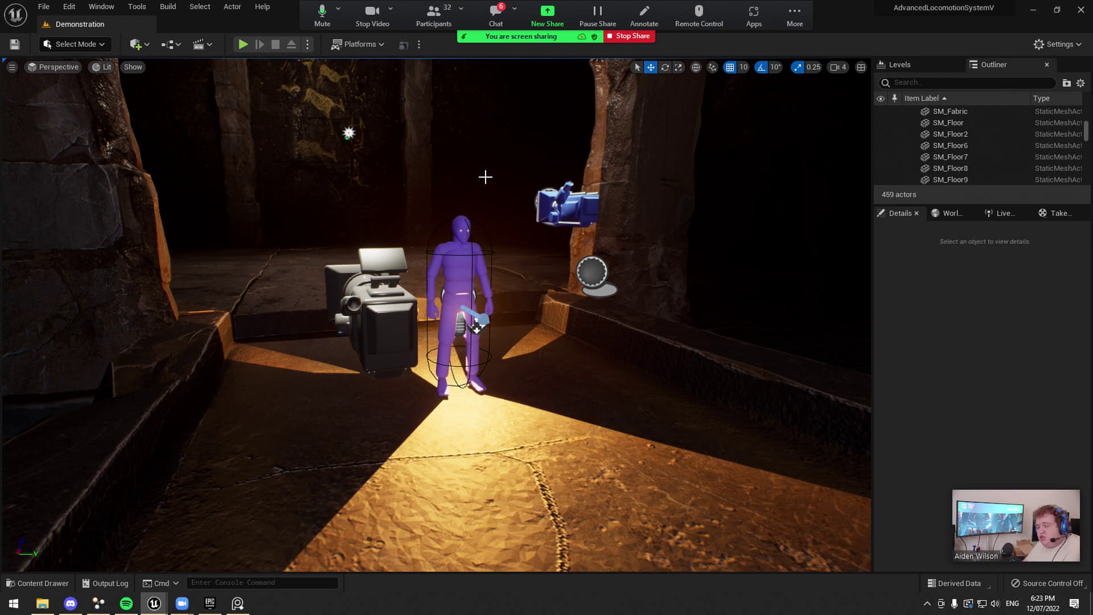
left_click(243, 44)
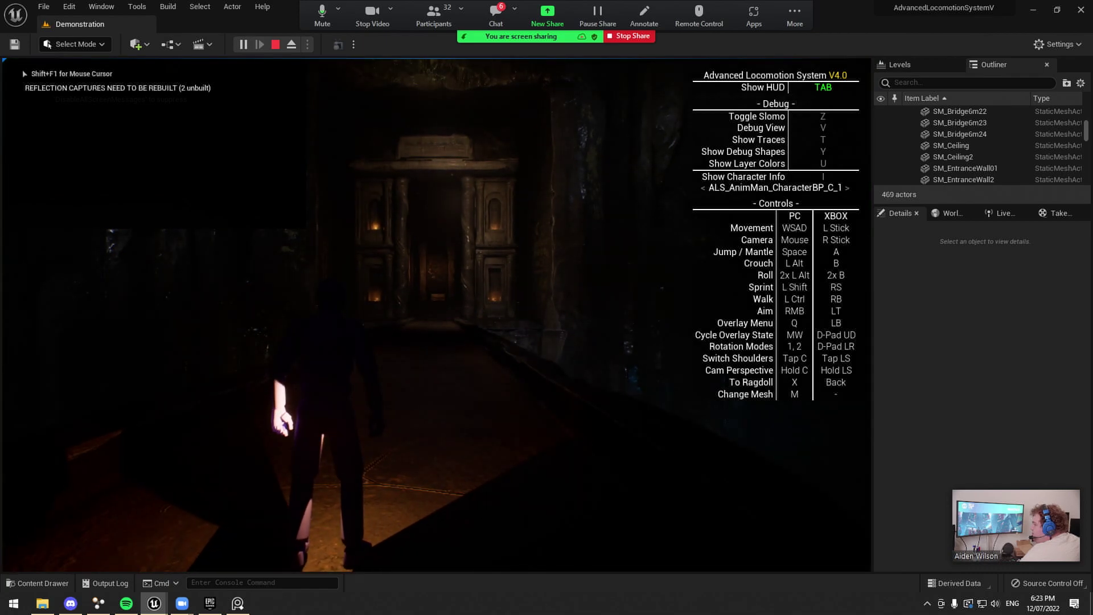
key("a")
key("w")
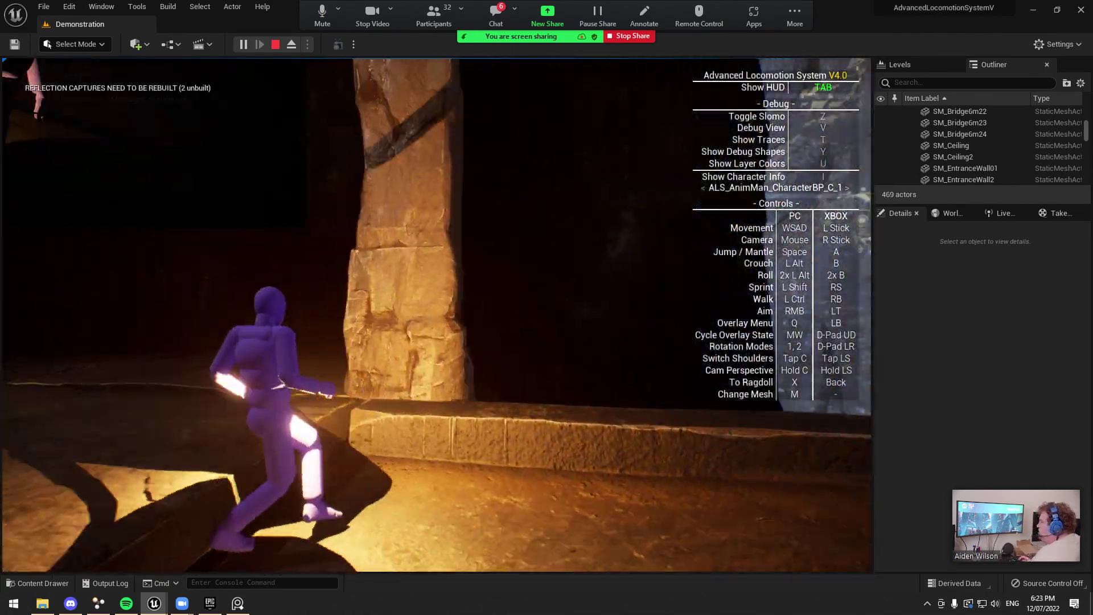
key("space")
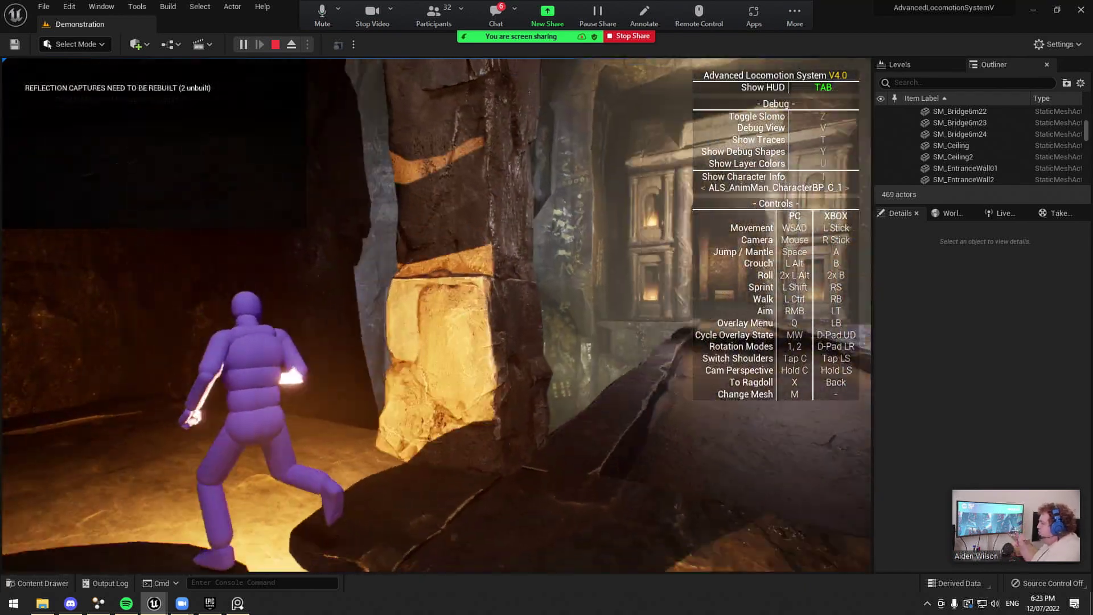
Make the running game full screen and equip the character with the Torch overlay
key("q")
key("F11")
key("q")
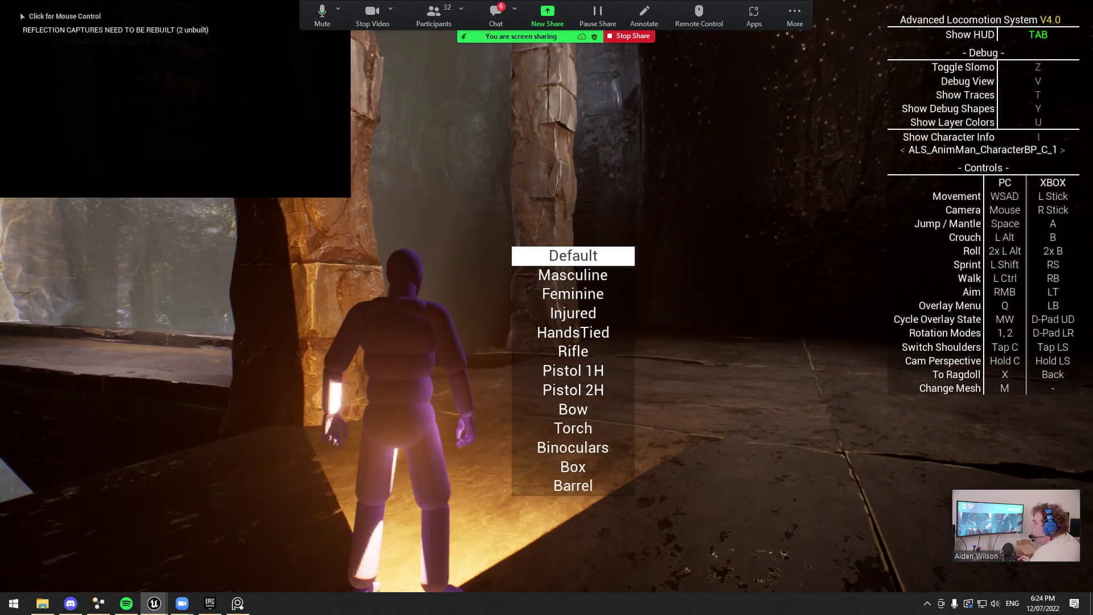
scroll(576, 370, "down", 4)
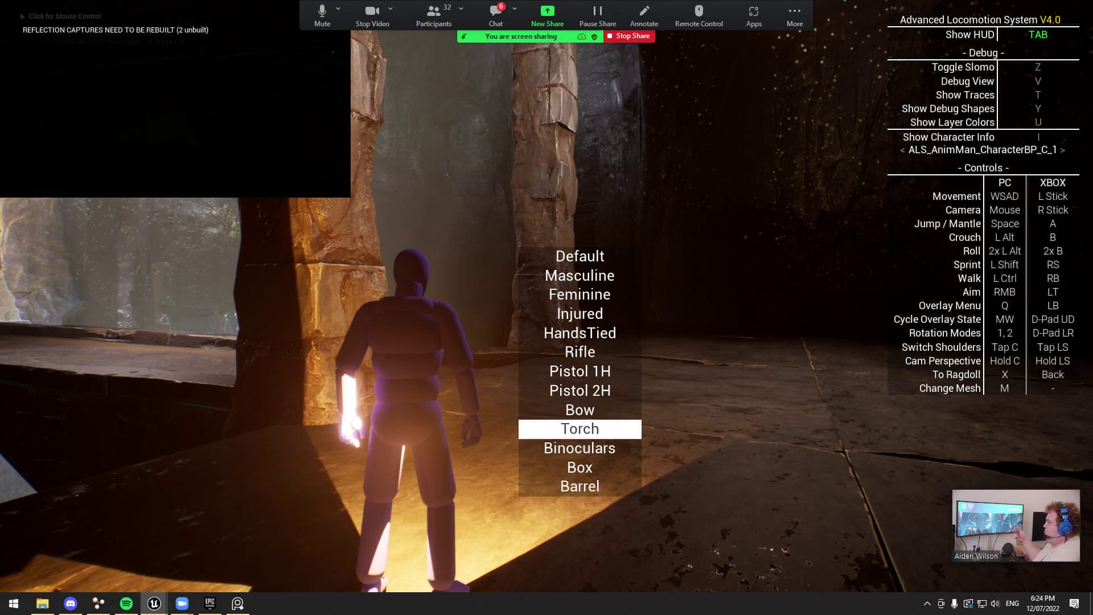
key("q")
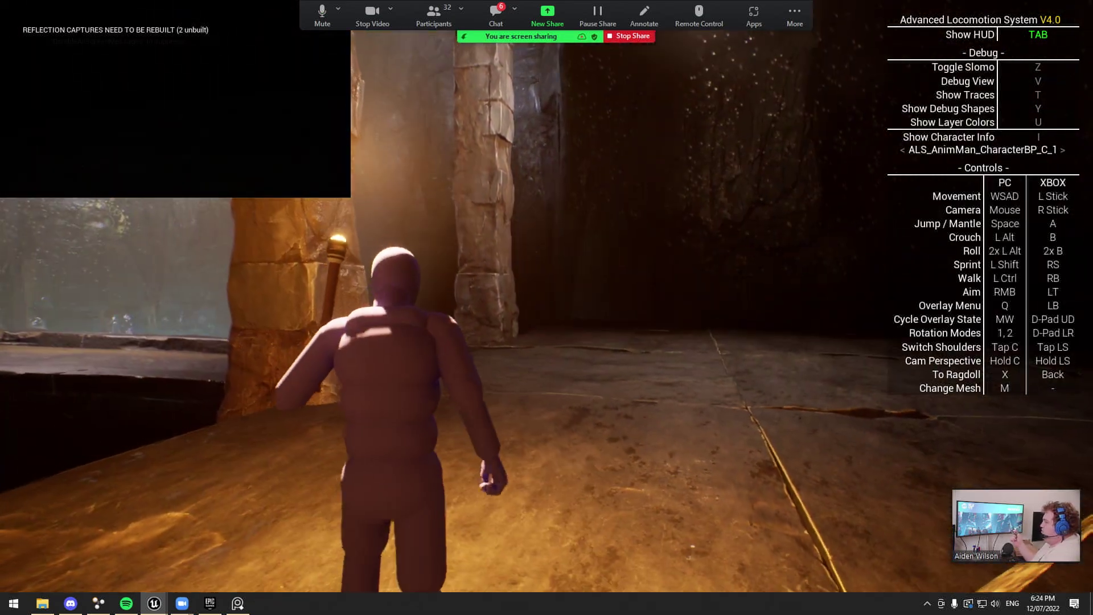
Move the torch-carrying character around the cave to check it in the virtual camera feed, then end play and restore the editor layout
key("w")
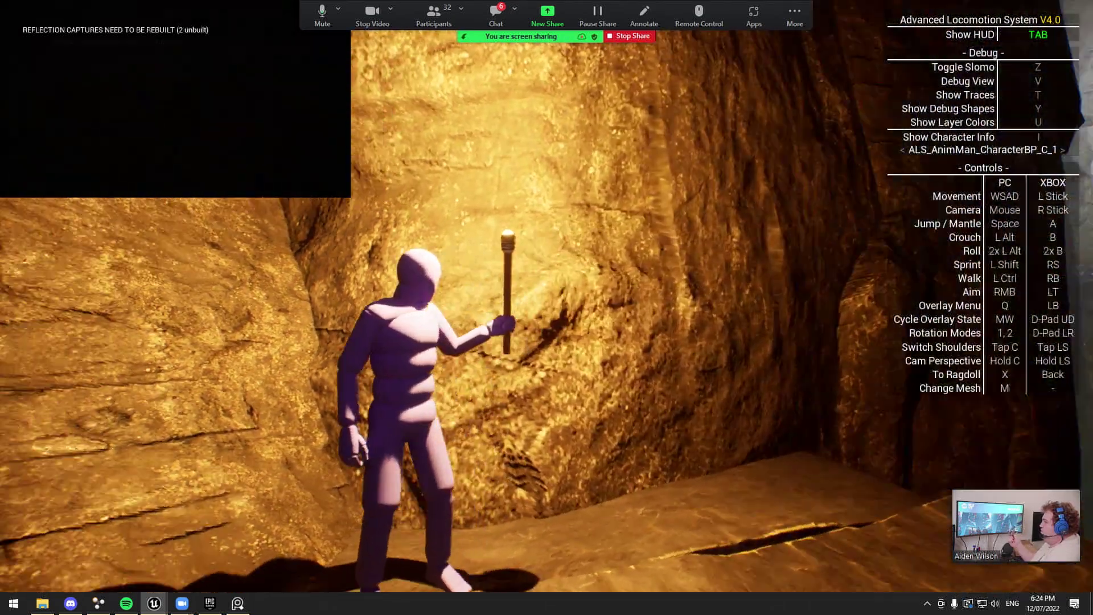
key("space")
key("space")
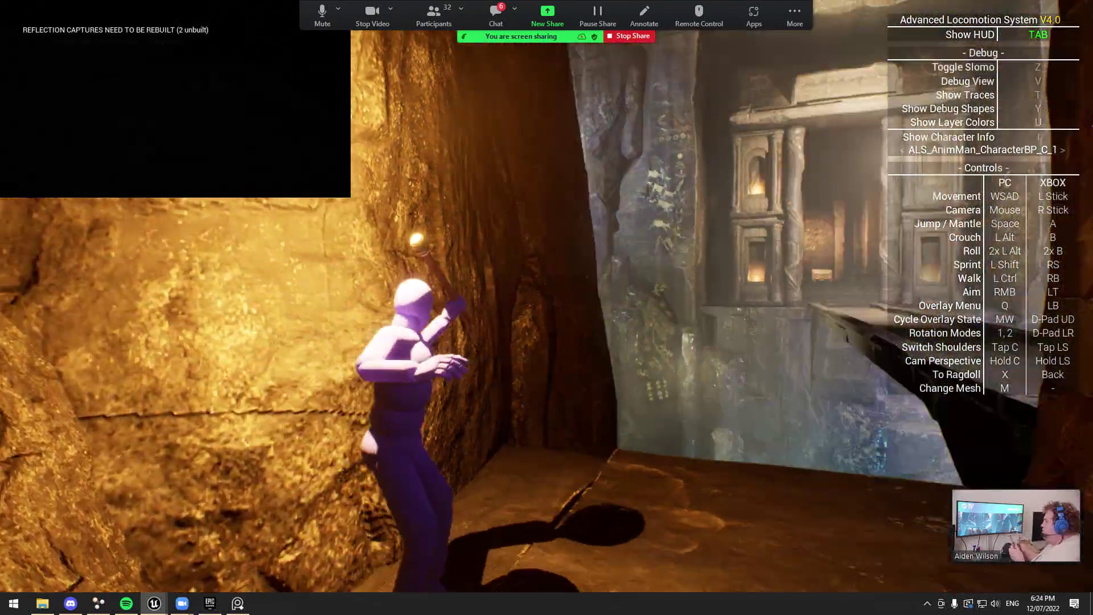
key("w")
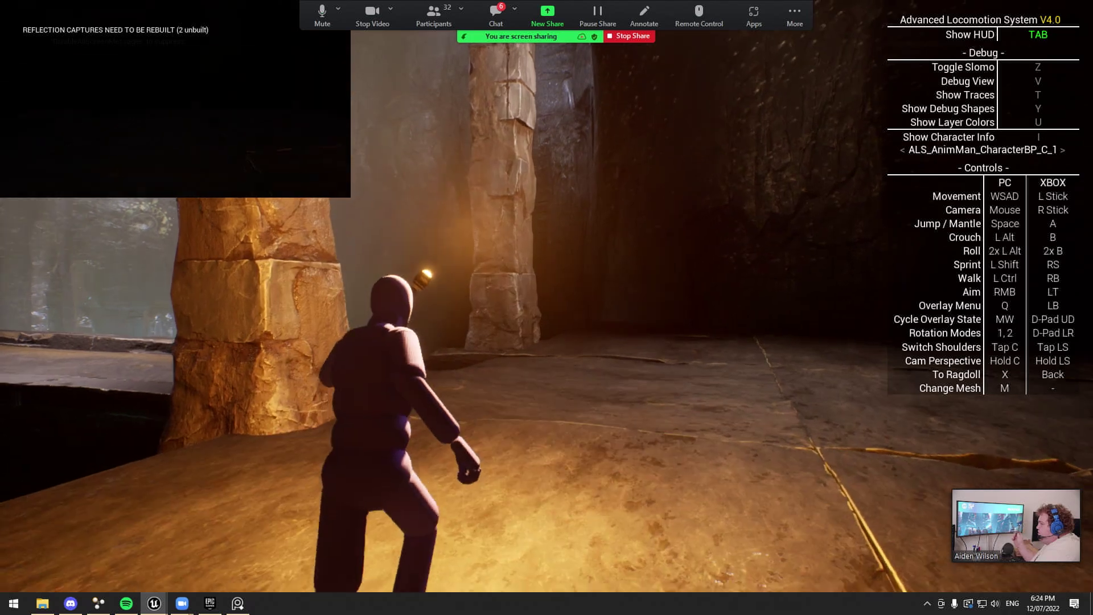
key("w")
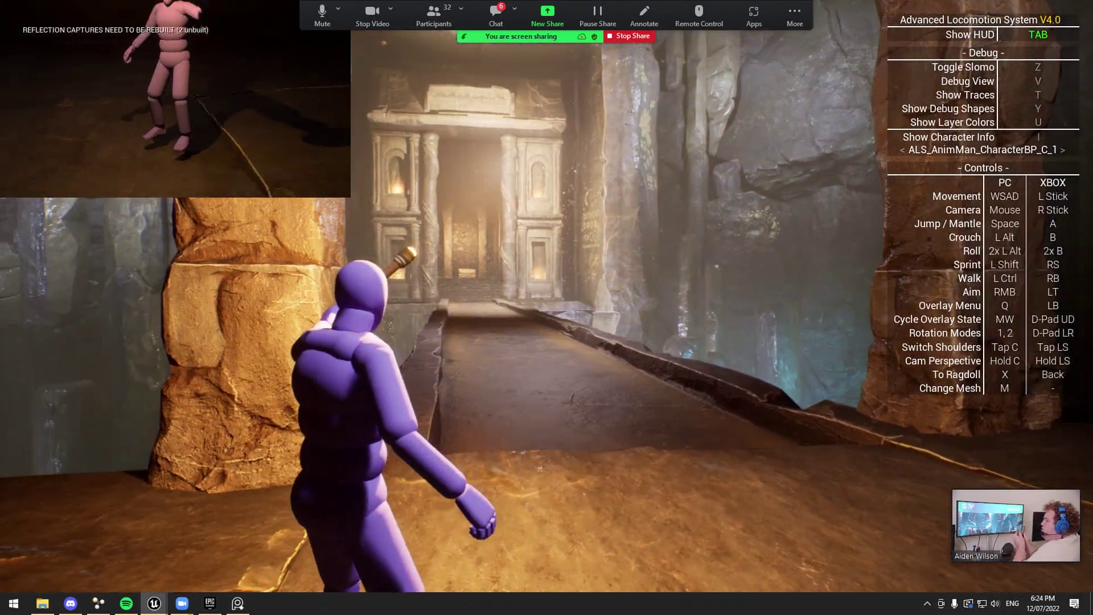
key("w")
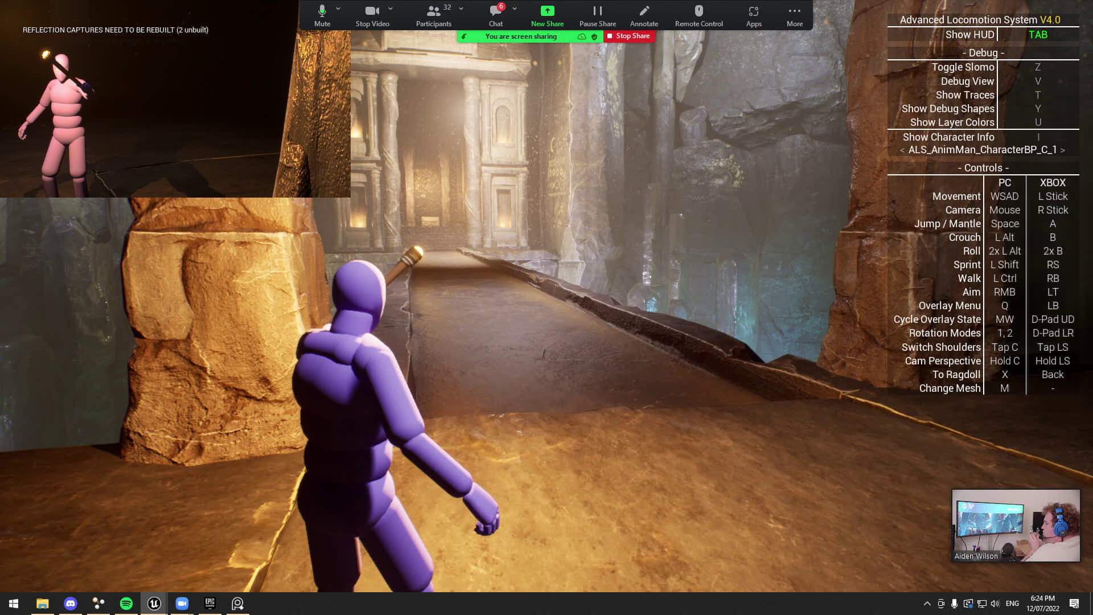
key("a")
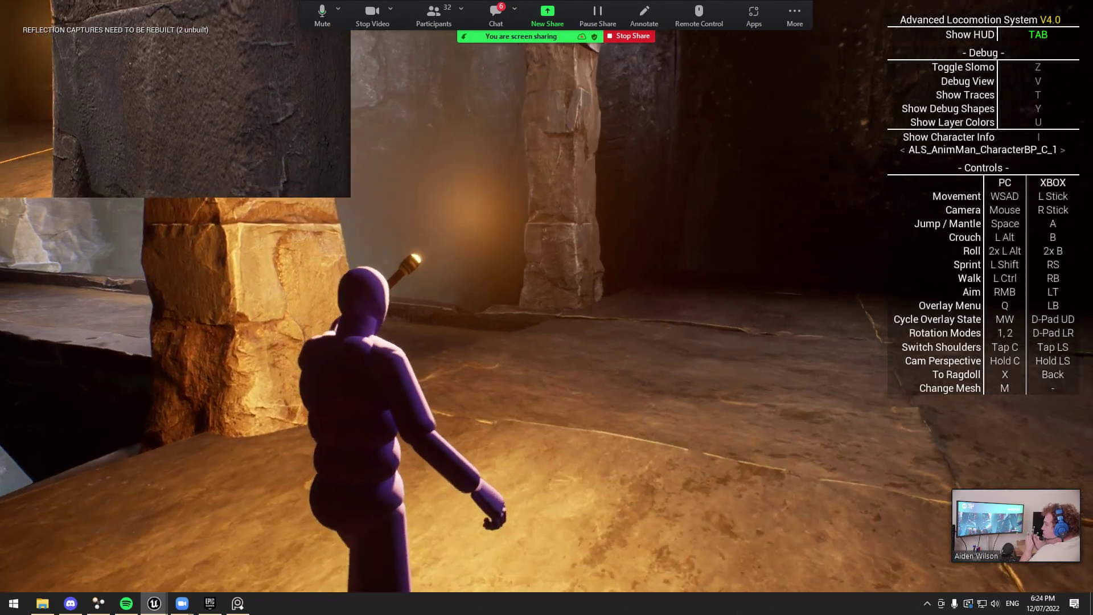
key("w")
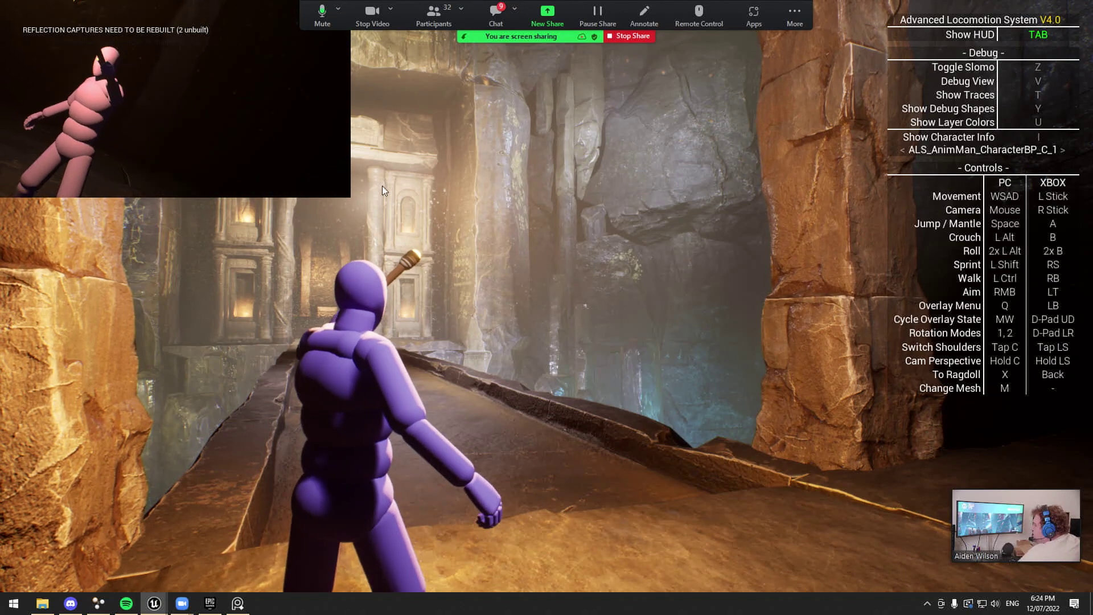
key("Escape")
key("F11")
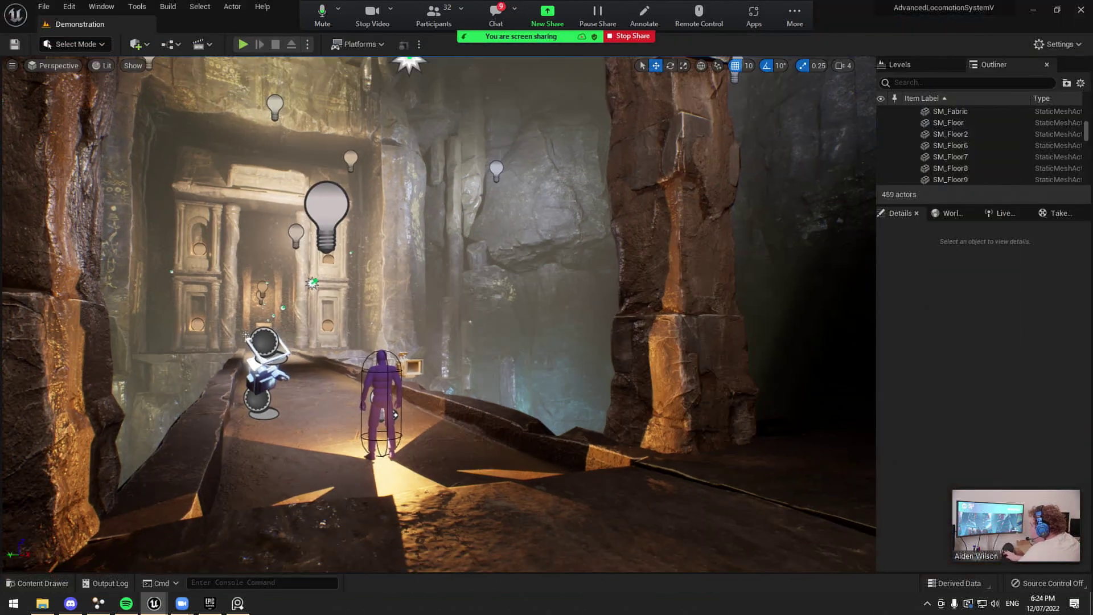
Show the Take Recorder and return to the pending take for the Scene_1 slate
left_click(1057, 213)
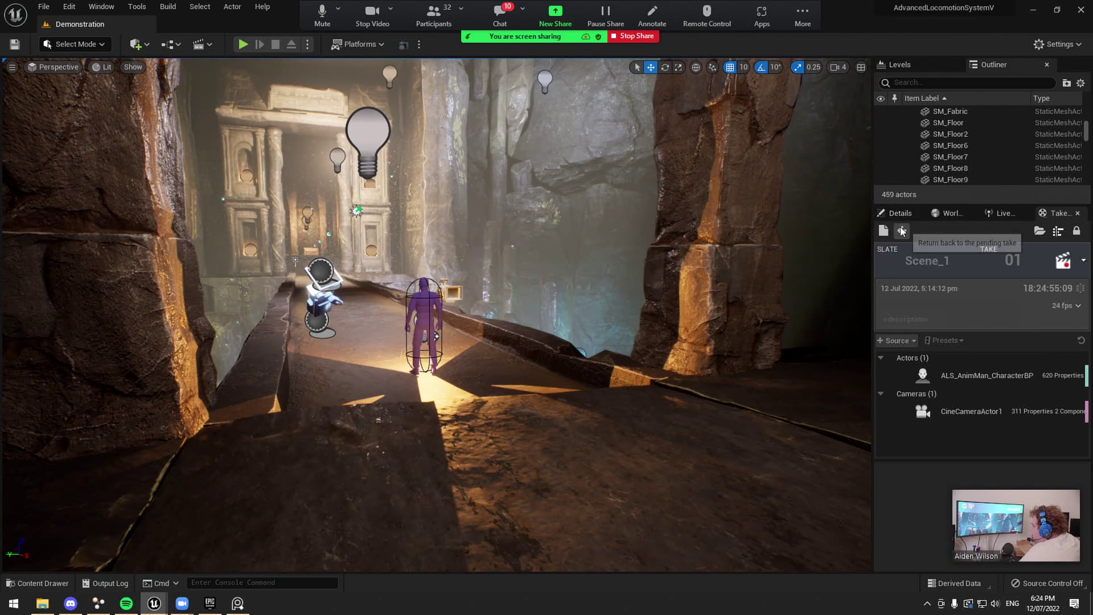
left_click(900, 230)
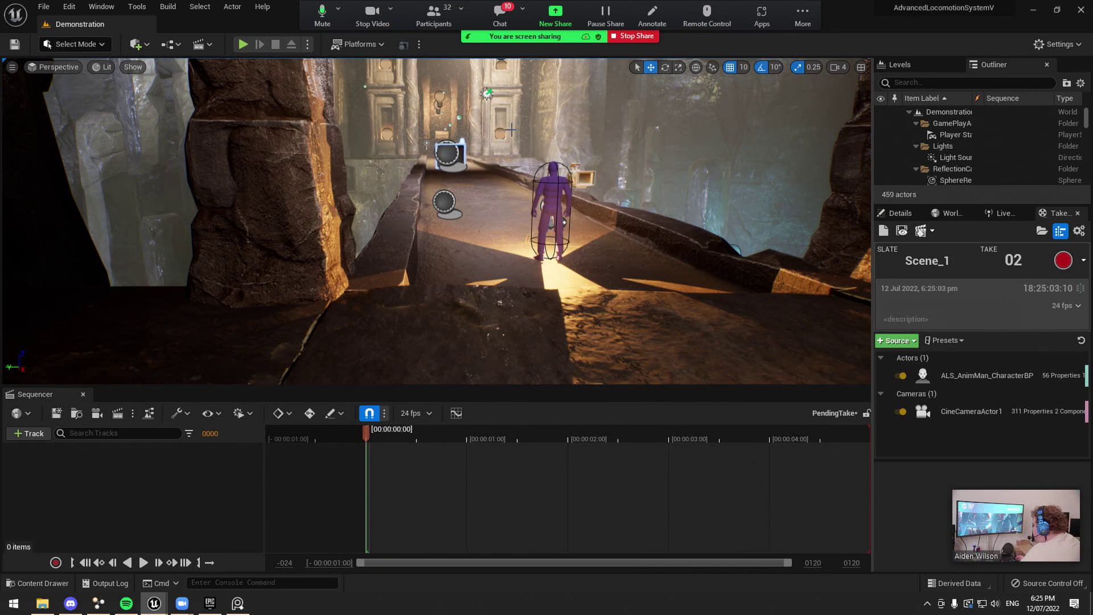
right_click_drag(509, 119, 509, 119)
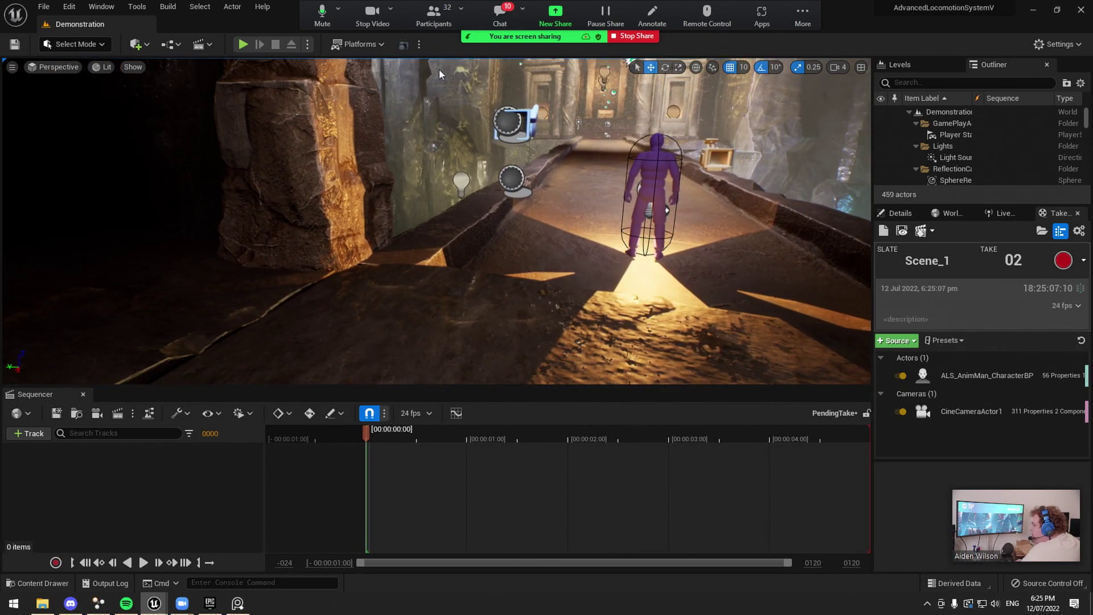
Start playing the cave level and record take 02 of Scene_1, with the running game full screen
right_click_drag(439, 70, 439, 70)
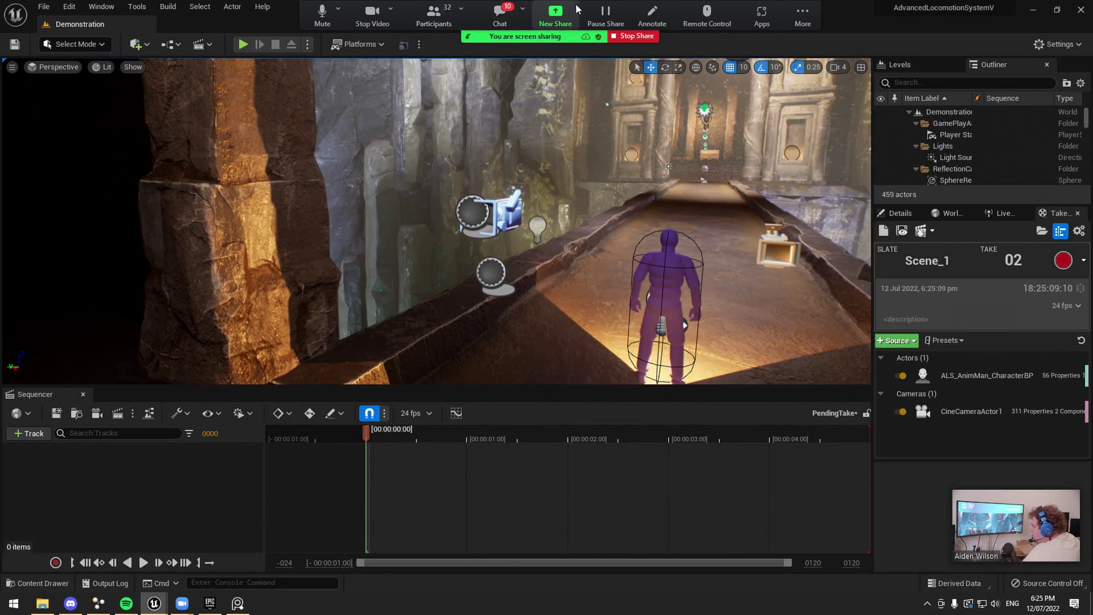
left_click(246, 43)
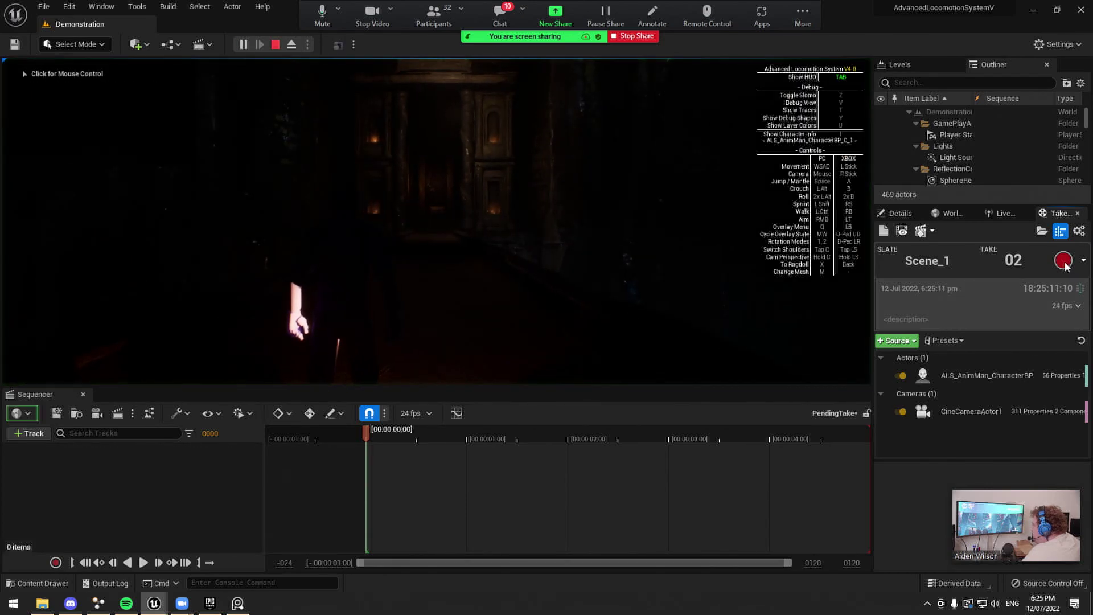
key("F11")
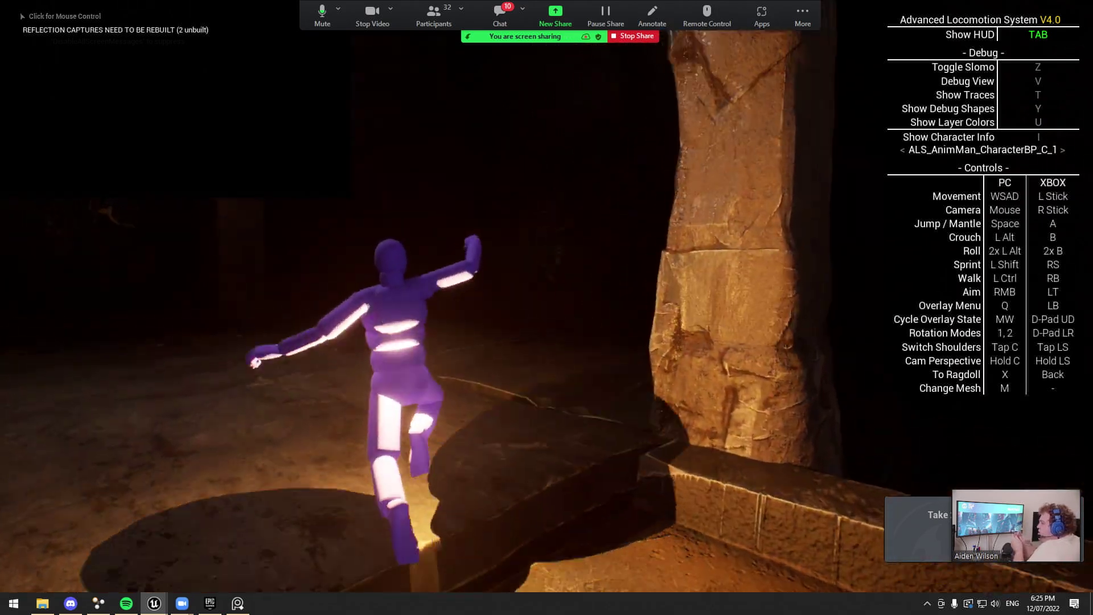
Equip the character with the Torch overlay and move it around the cave for the recording, then end play
key("q")
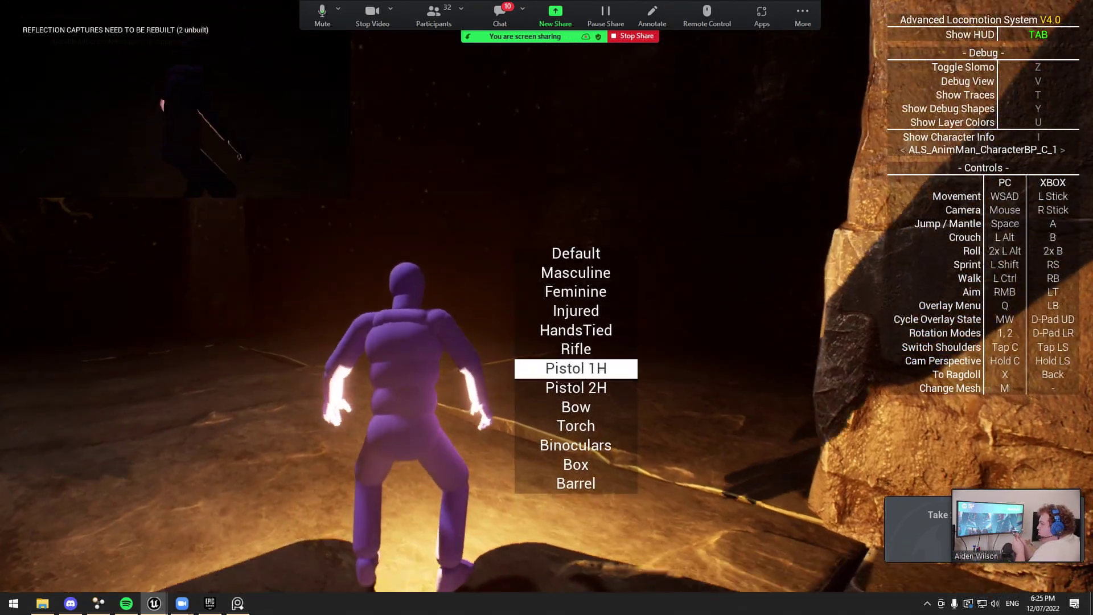
key("w")
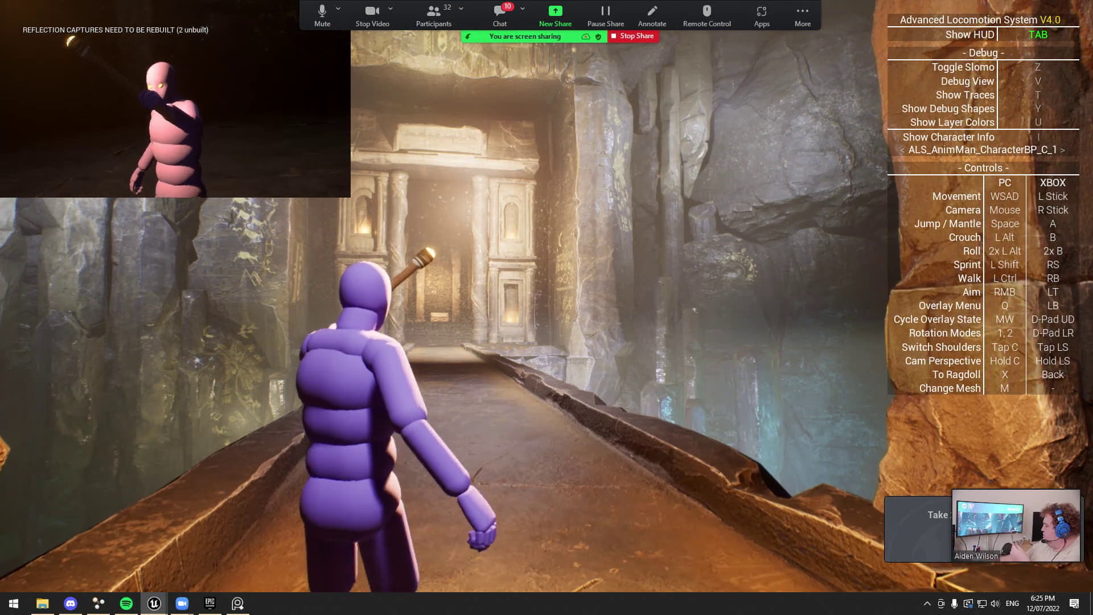
key("Escape")
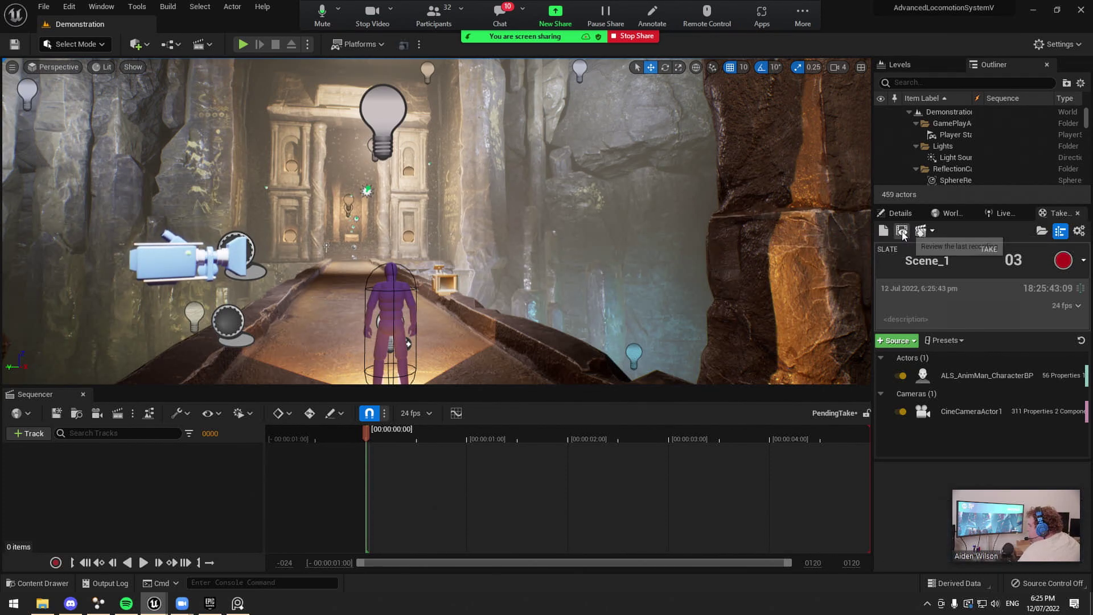
Open the last recorded take for review and scrub through its opening to about 18:25:20:13, following the recorded character
left_click(902, 232)
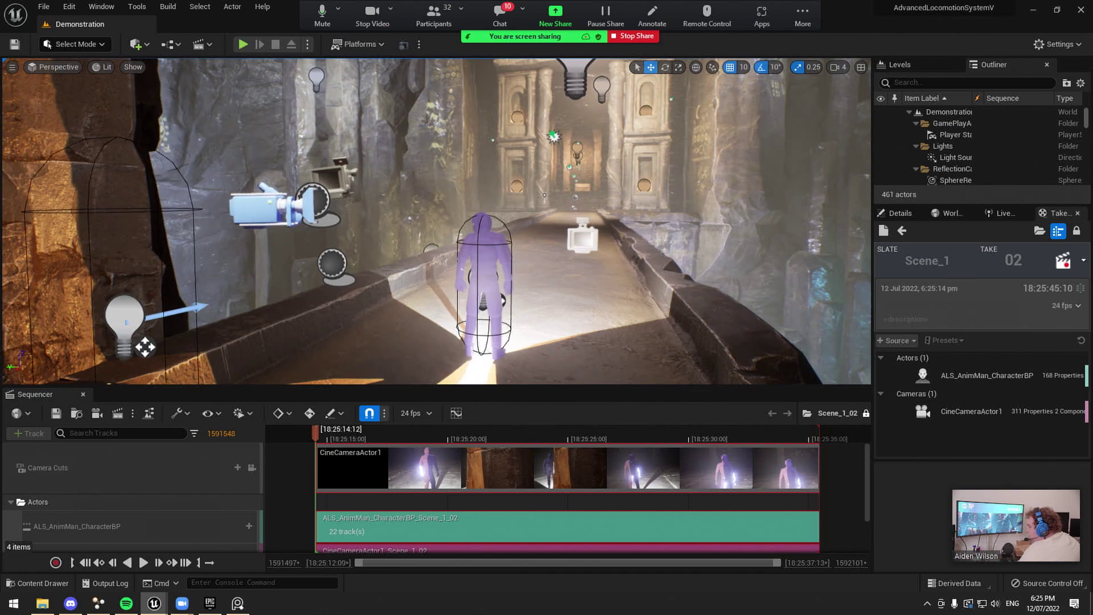
right_click_drag(293, 279, 208, 271)
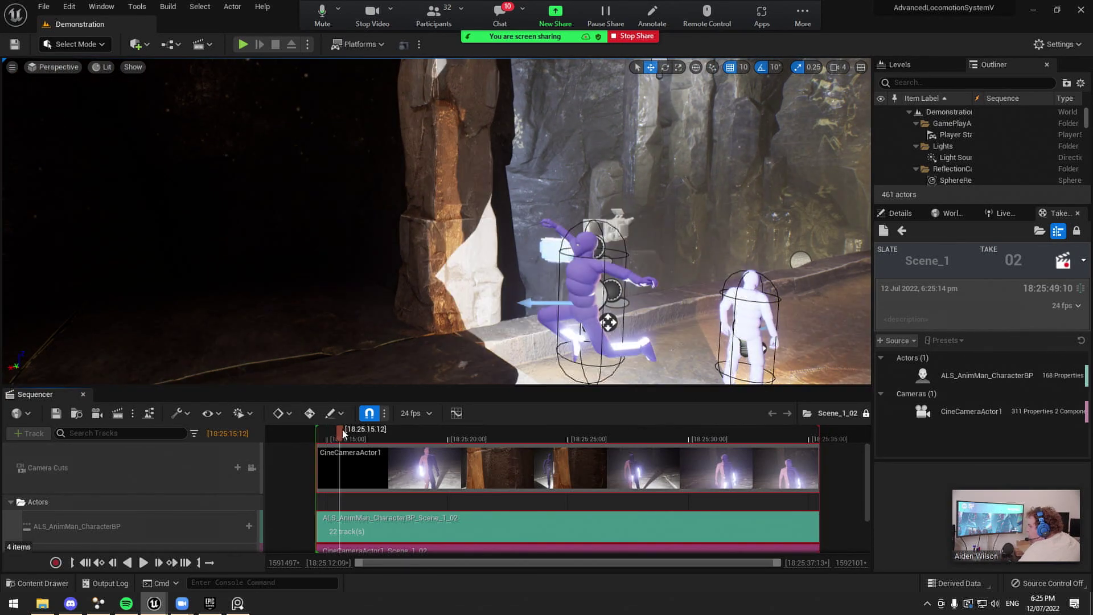
left_click_drag(320, 428, 362, 435)
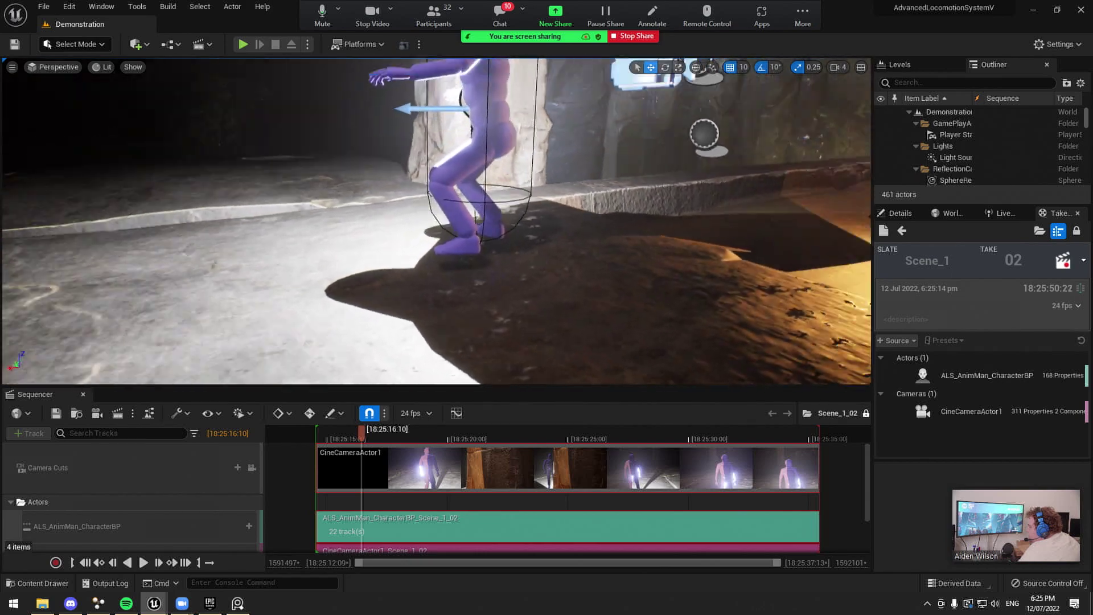
right_click_drag(319, 364, 359, 381)
left_click_drag(370, 435, 462, 435)
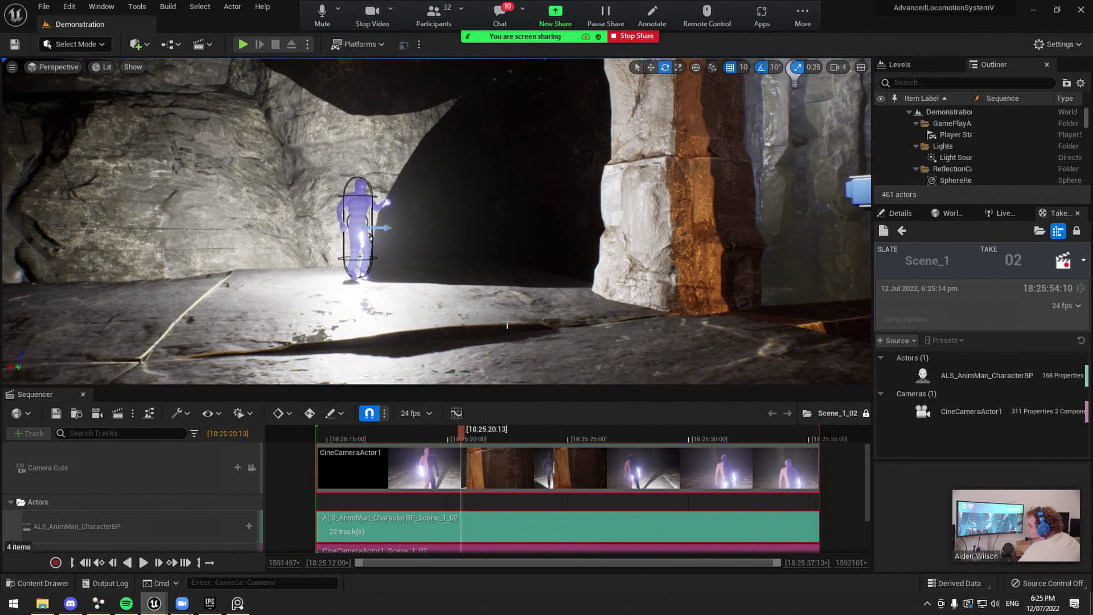
Play part of the recorded take, then examine the recorded camera's motion beside the pillar by scrubbing to 18:25:24:11
left_click(143, 563)
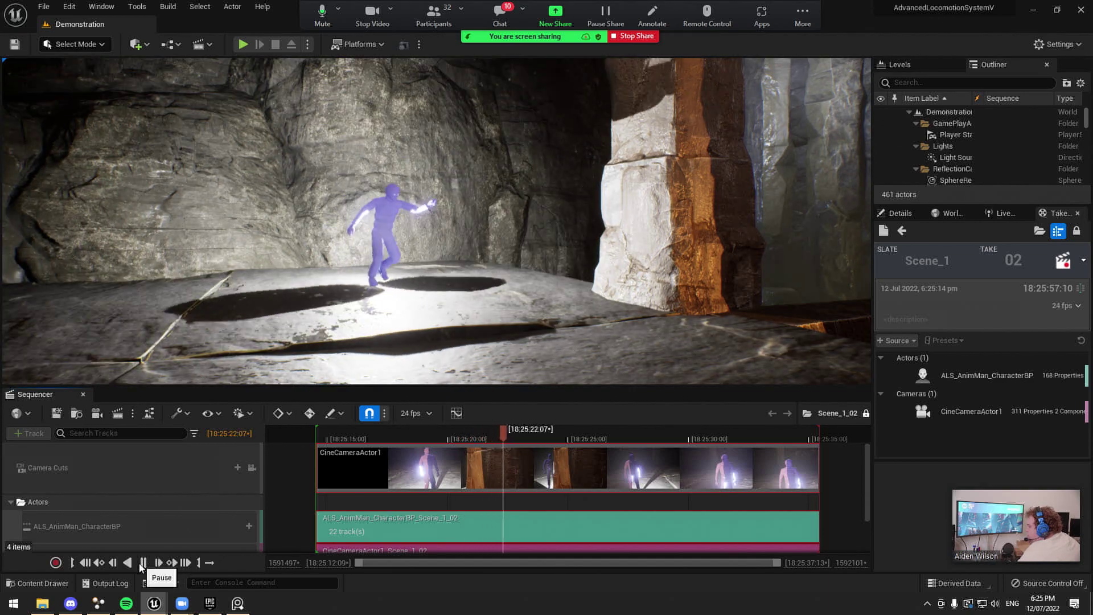
left_click(143, 562)
right_click_drag(341, 324, 305, 339)
key("w")
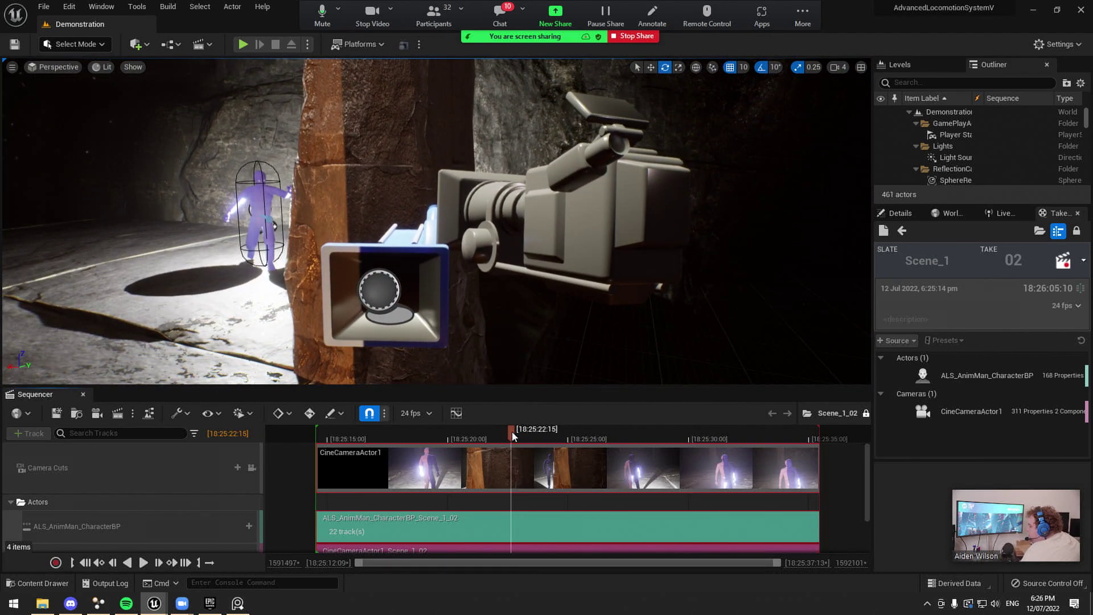
left_click(511, 432)
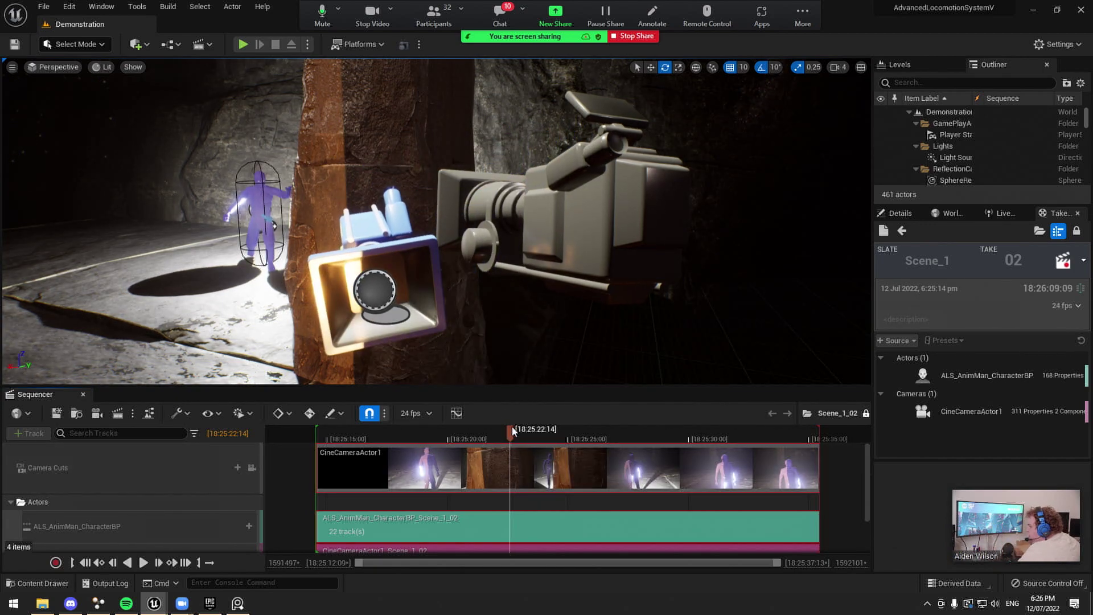
left_click(519, 433)
left_click_drag(520, 433, 555, 434)
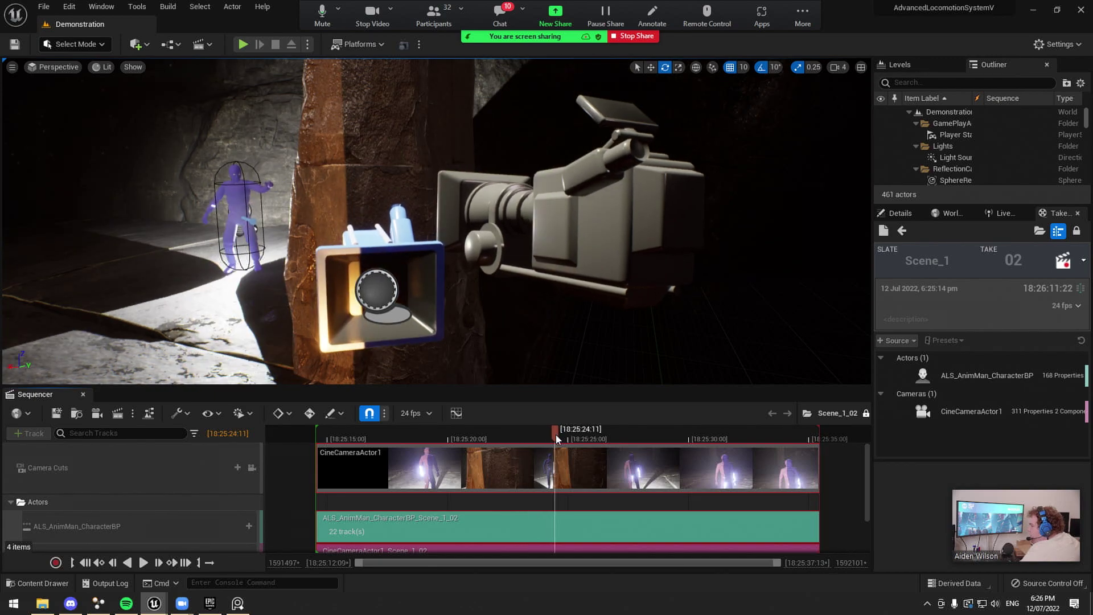
Unlock the Scene_1_02 sequence, view it through its camera cuts and move the playhead to 18:25:28:11
left_click(865, 413)
left_click(251, 467)
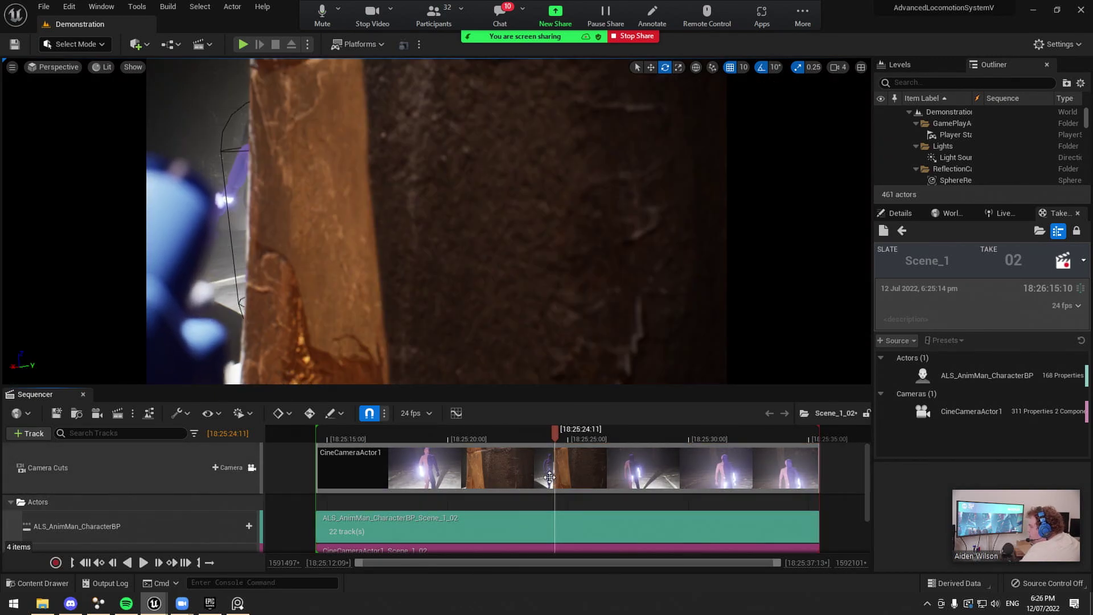
left_click_drag(558, 432, 651, 430)
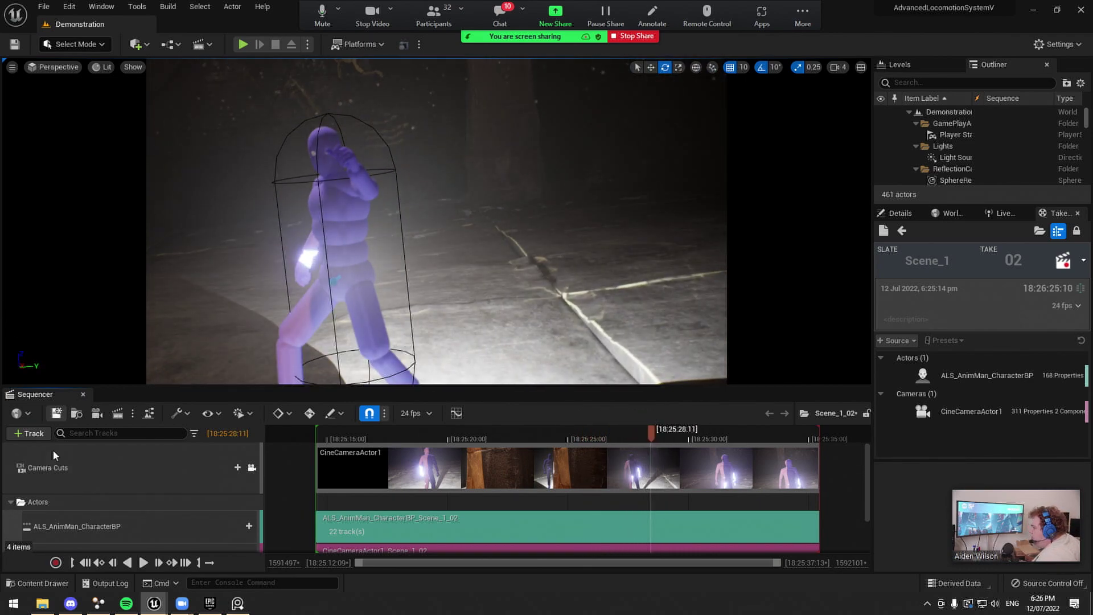
Look over the take's tracks, then open the CineCameraActor1_Scene_1_02 subsequence and select the recorded camera
scroll(61, 514, "down", 1)
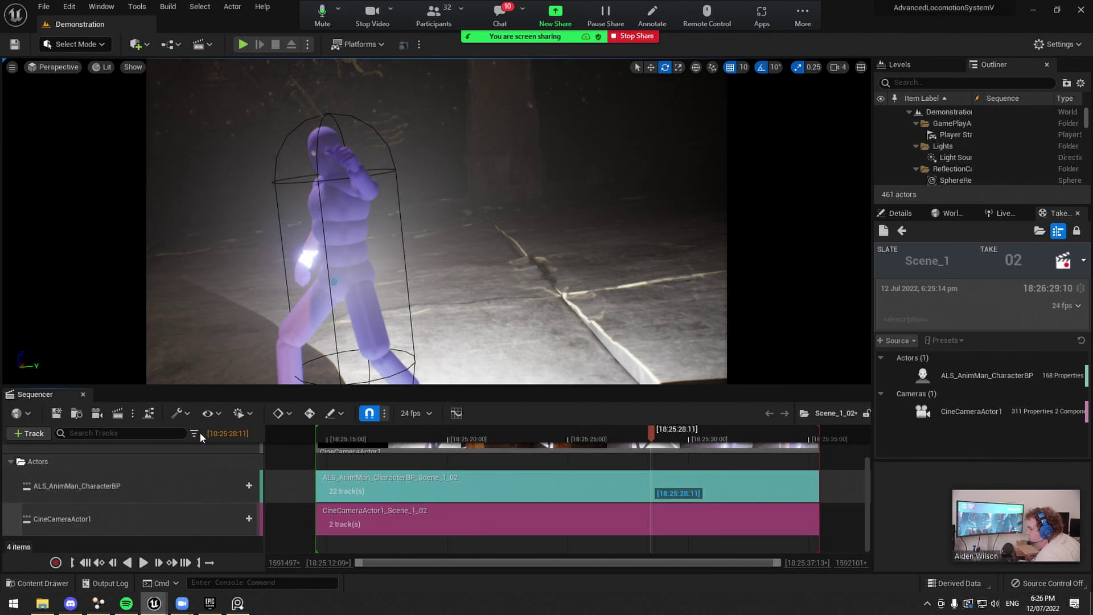
scroll(77, 462, "up", 1)
left_click(77, 462)
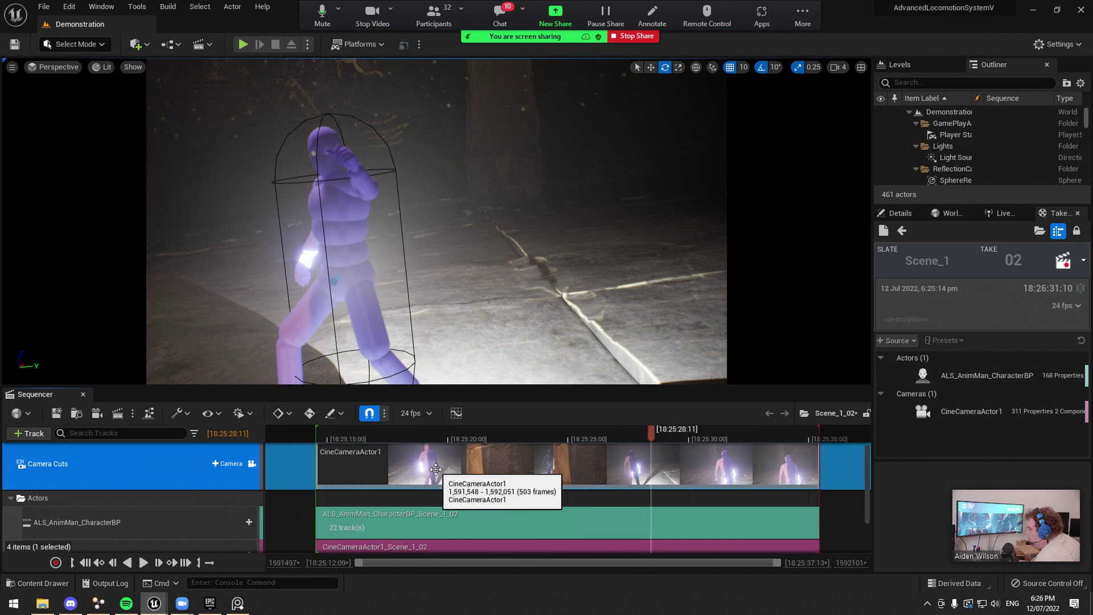
scroll(174, 507, "down", 1)
left_click(114, 496)
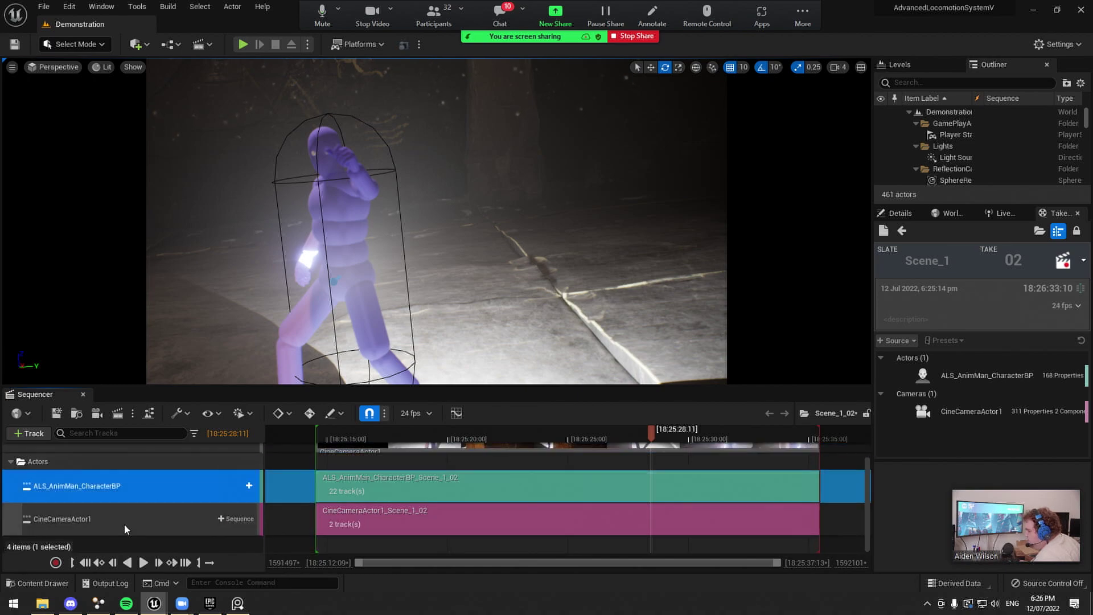
double_click(328, 521)
left_click(51, 452)
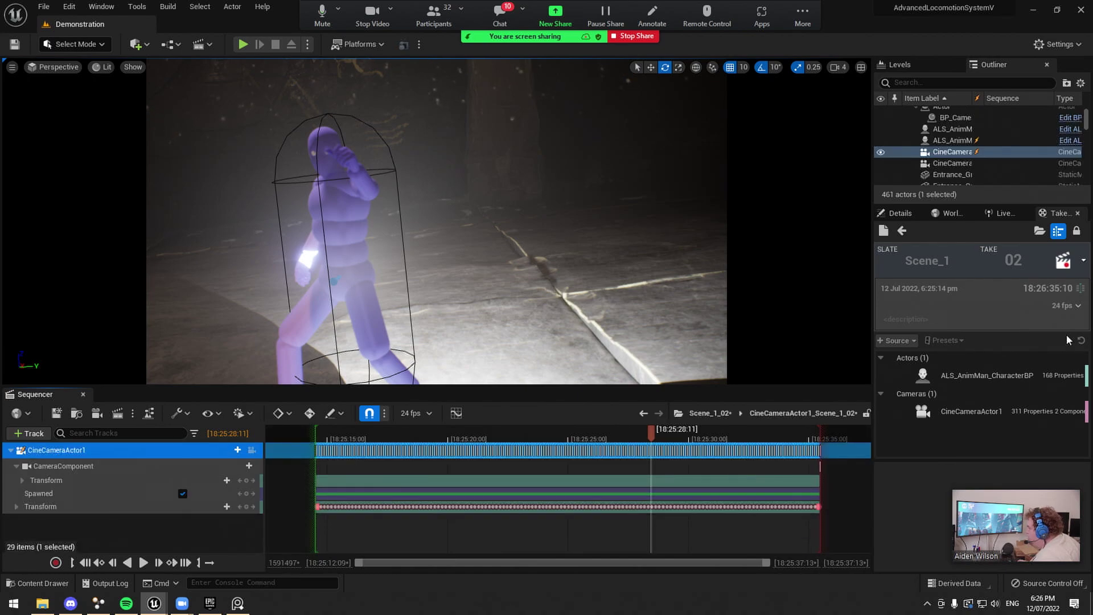
Set the recorded CineCameraActor1's current focal length to 50
left_click(899, 213)
scroll(978, 359, "down", 5)
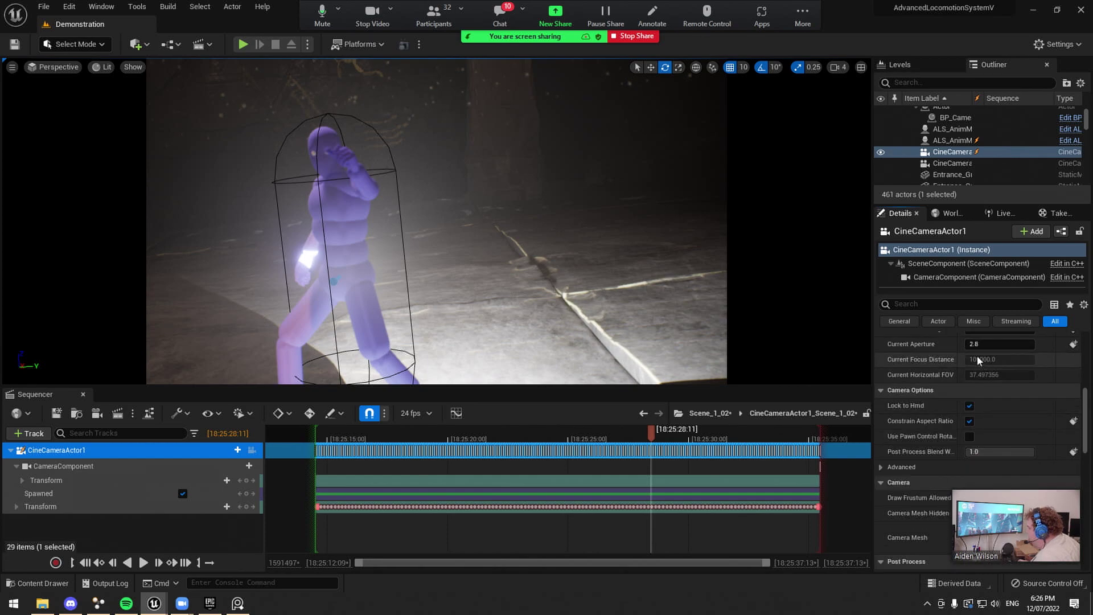
scroll(976, 353, "up", 2)
left_click(970, 379)
type("5")
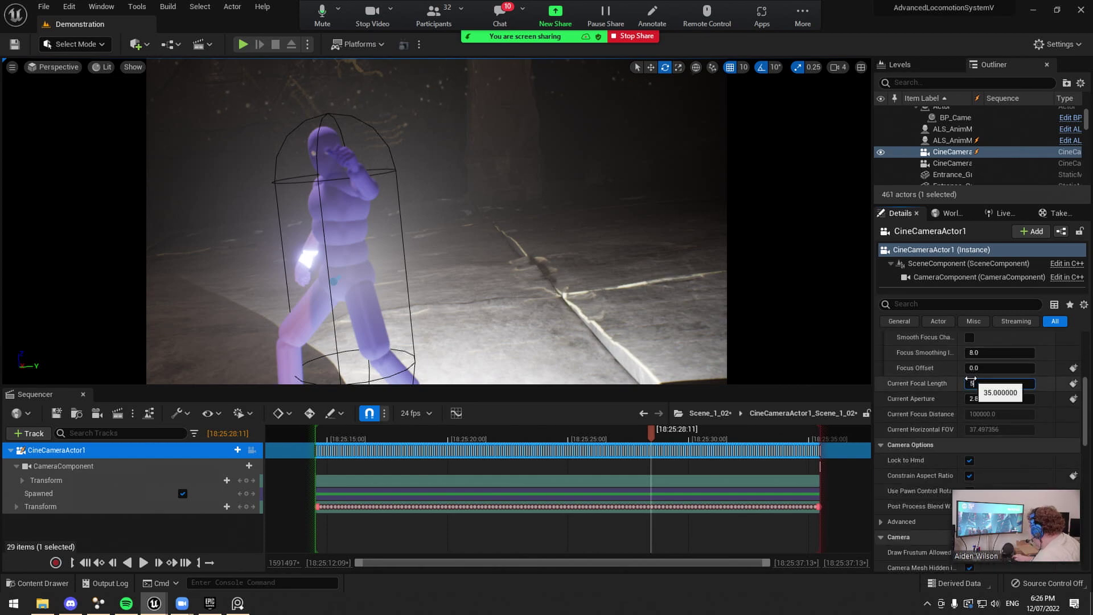
type("0")
key("Return")
Adjust the camera's manual focus distance to about 468.36 cm using the debug focus plane, then hide the plane
scroll(971, 402, "up", 3)
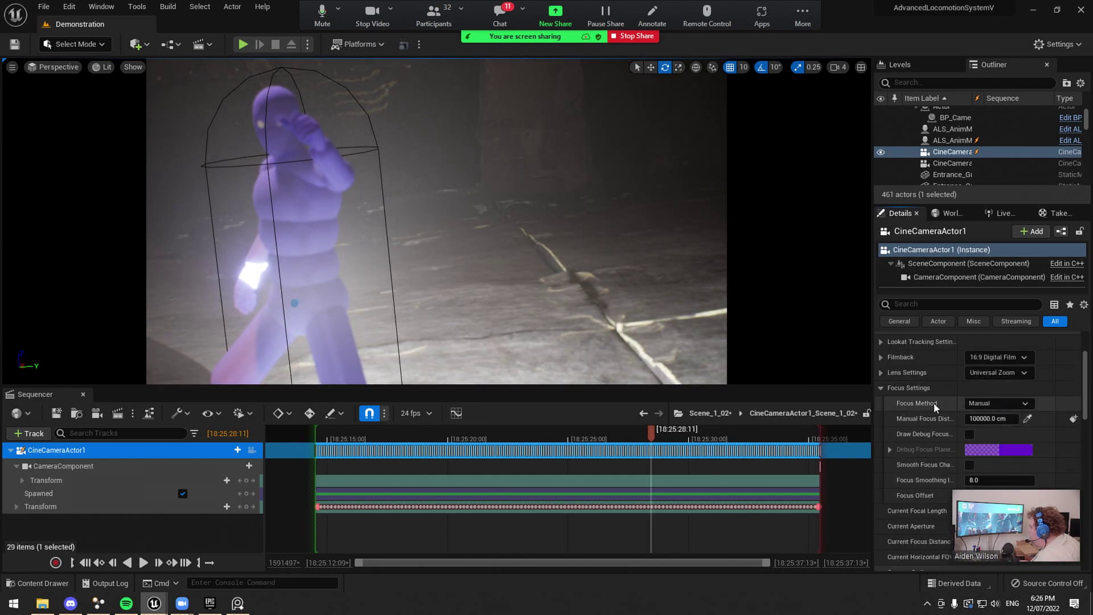
left_click(965, 401)
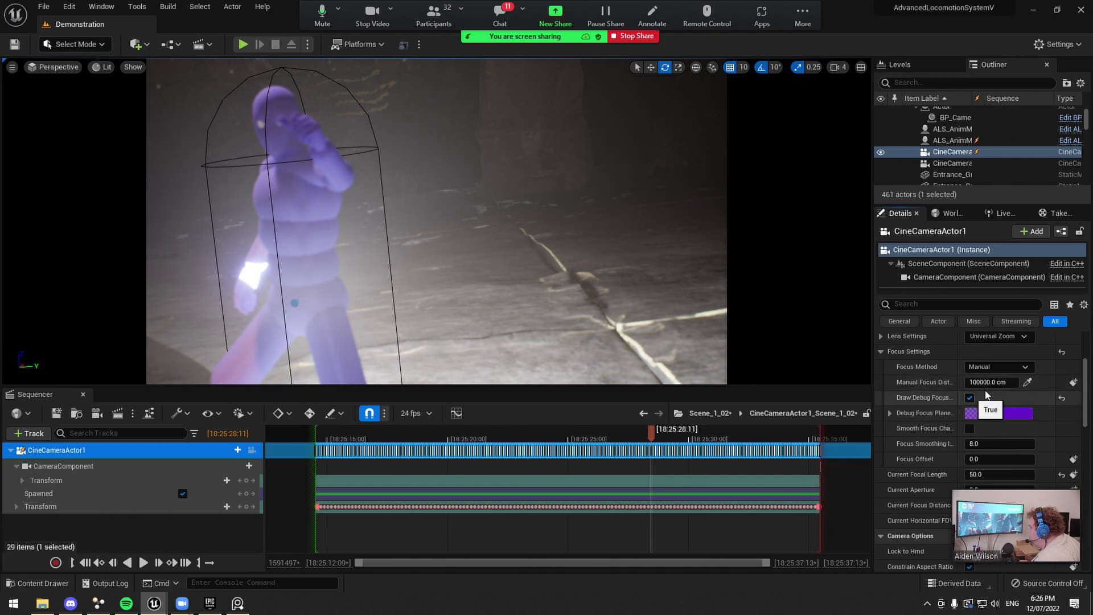
mouse_move(986, 382)
left_mouse_down()
mouse_move(967, 382)
mouse_move(1000, 383)
left_mouse_up()
left_click(969, 398)
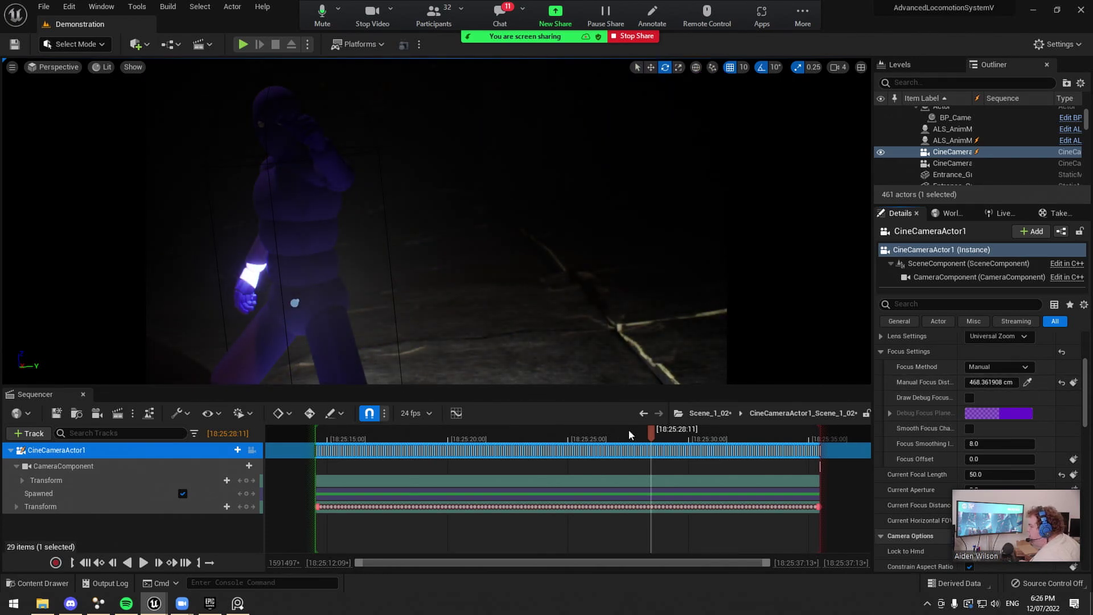
At 18:25:30:20, refocus on the character at about 353.3 cm using the debug focus plane, then hide the plane
left_click_drag(644, 439, 711, 446)
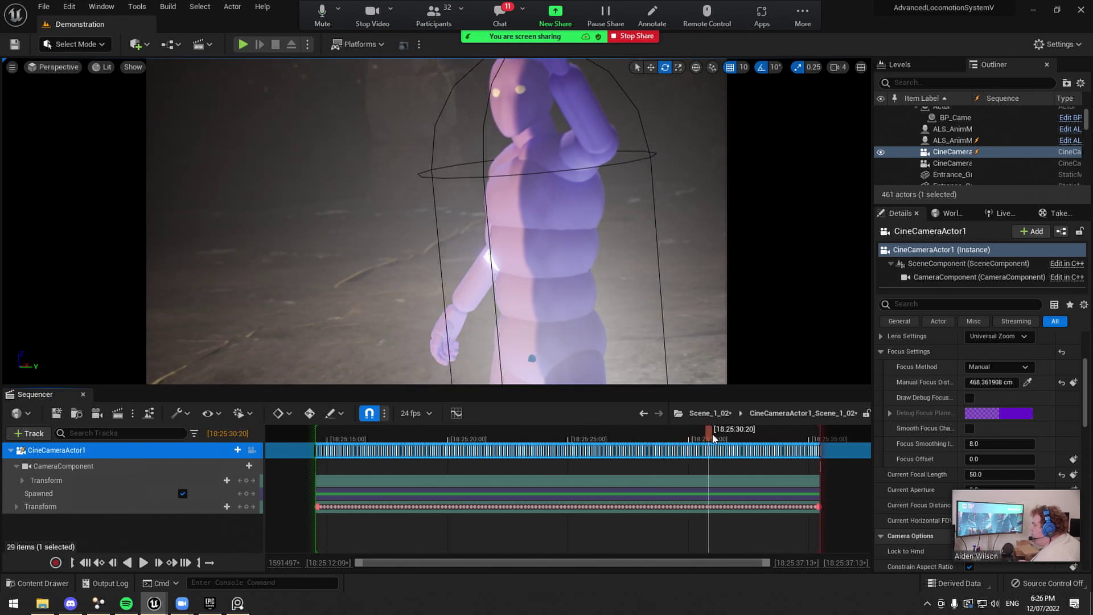
left_click(970, 398)
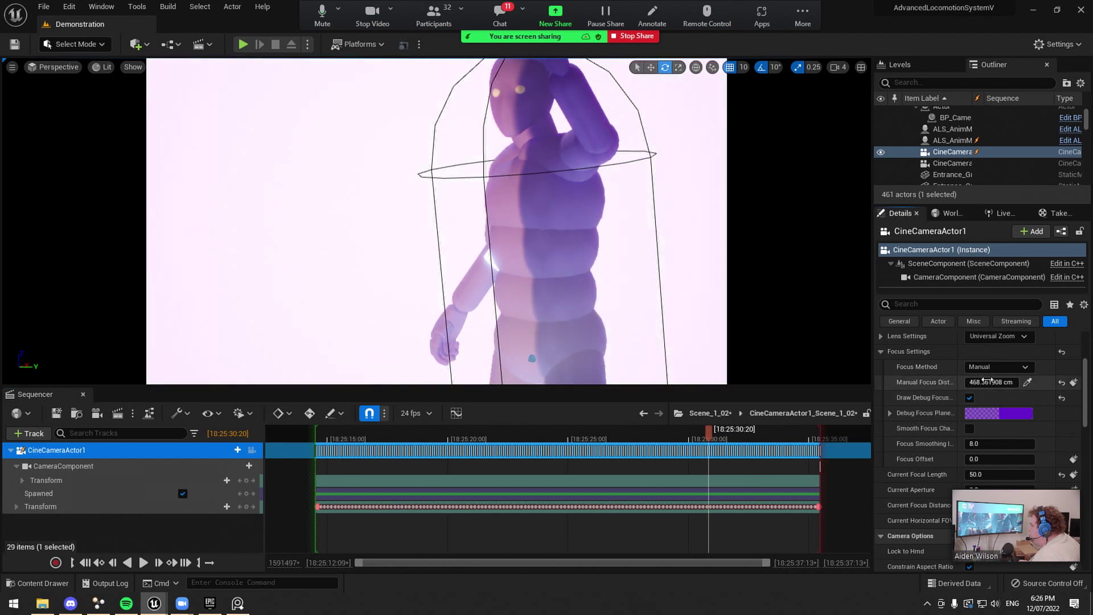
left_click_drag(990, 382, 964, 382)
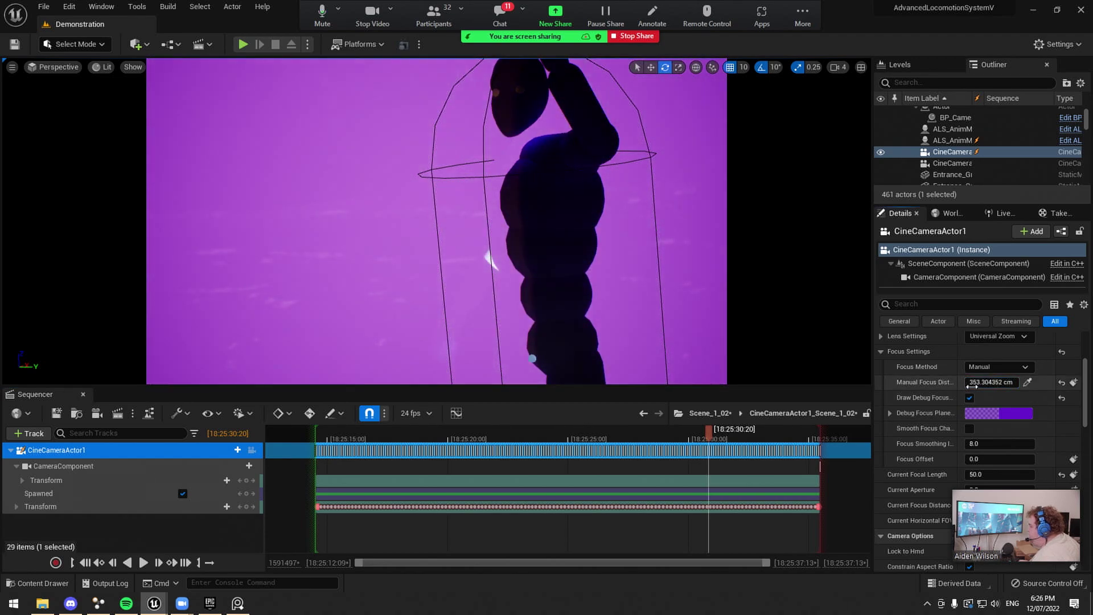
left_click(969, 397)
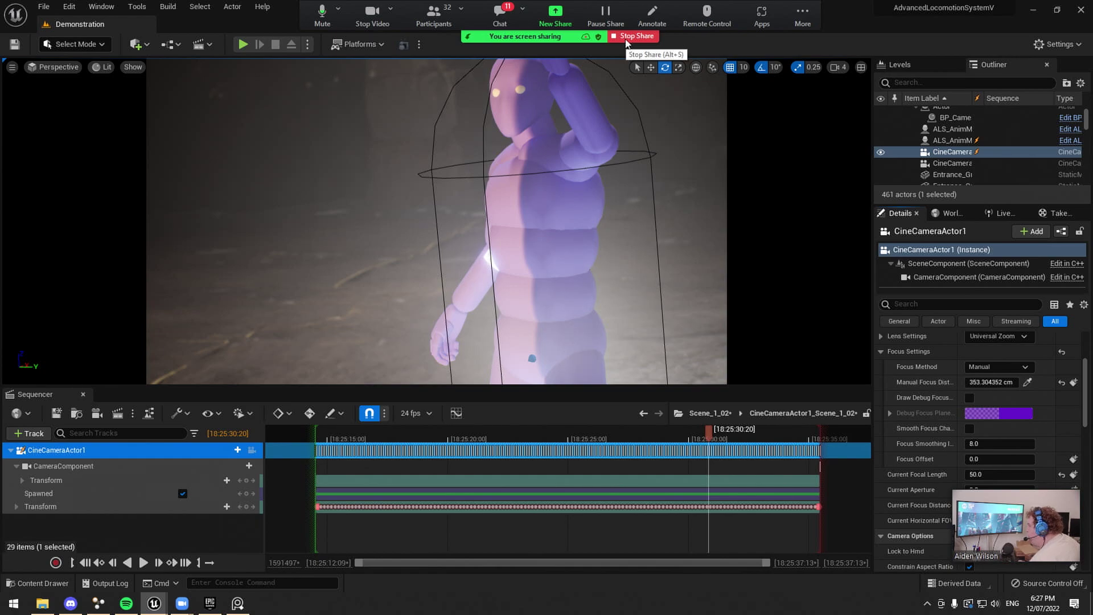
Stop sharing the screen and return to the Zoom webinar
left_click(627, 37)
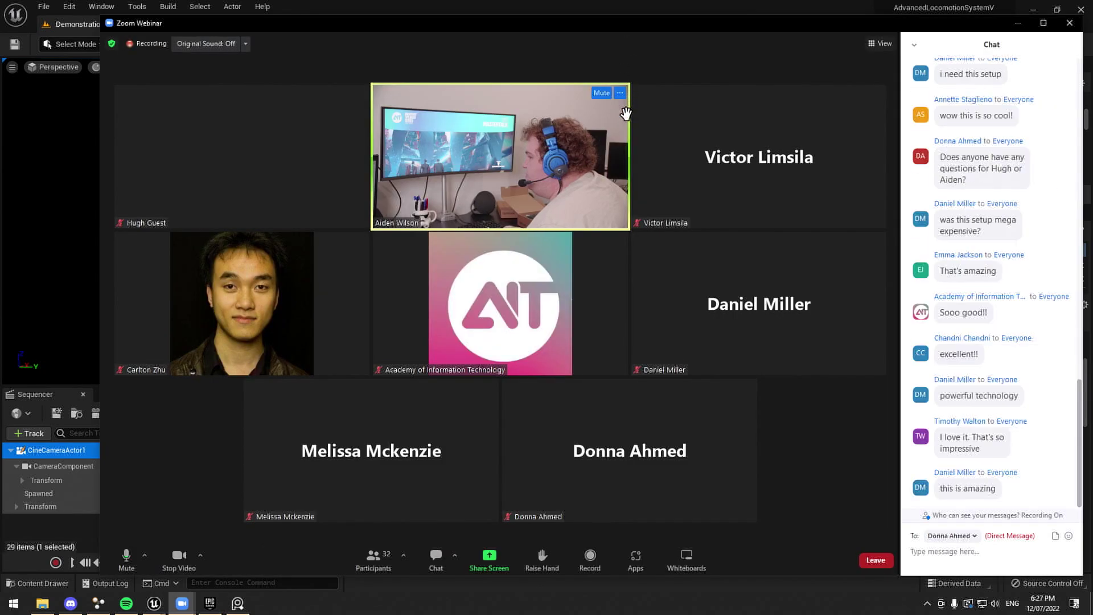